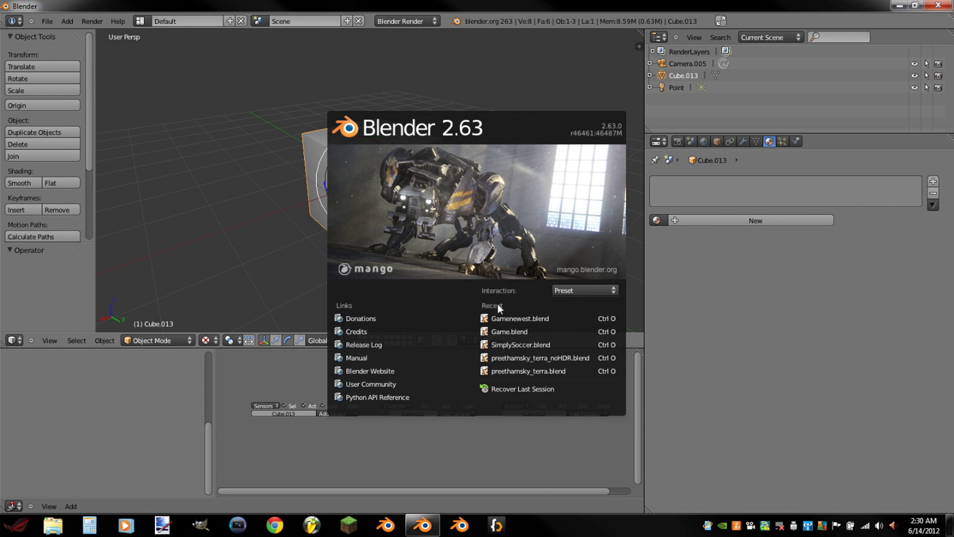
# Step: Open the recent file Game.blend and enlarge the 3D view by lowering its lower edge and narrowing the script editor
pyautogui.click(507, 330)
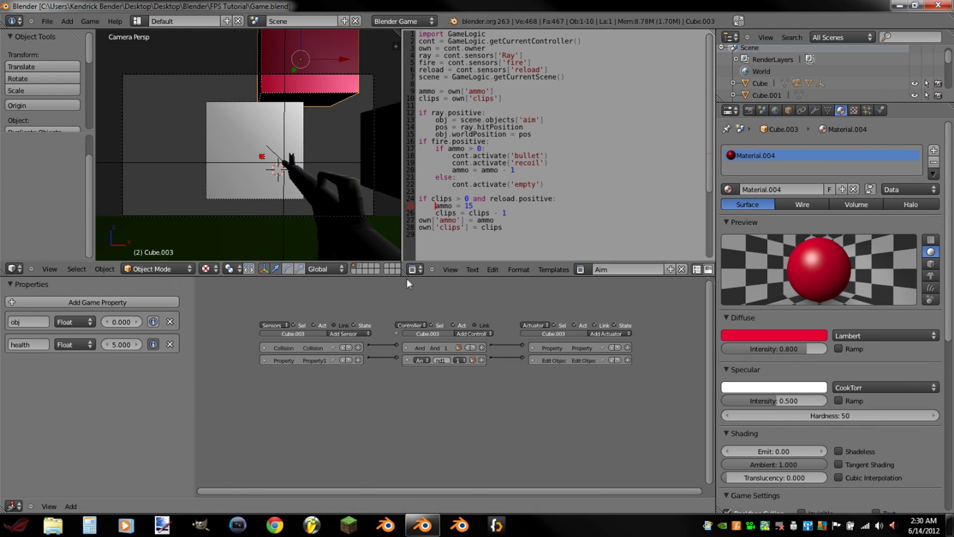
pyautogui.moveTo(406, 277); pyautogui.dragTo(396, 354)
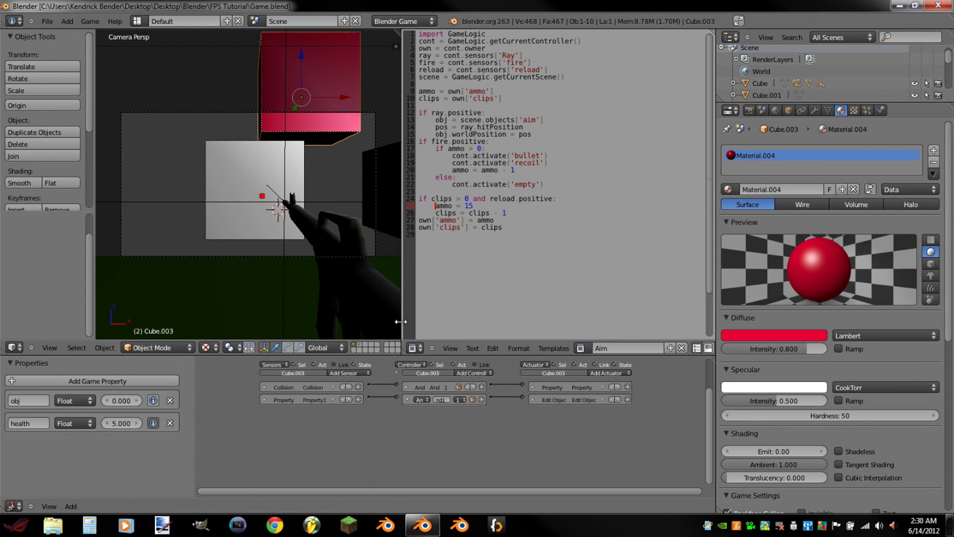
pyautogui.moveTo(400, 322); pyautogui.dragTo(624, 318)
# Step: Run the game and test moving around and shooting at the red cube
pyautogui.press('p')
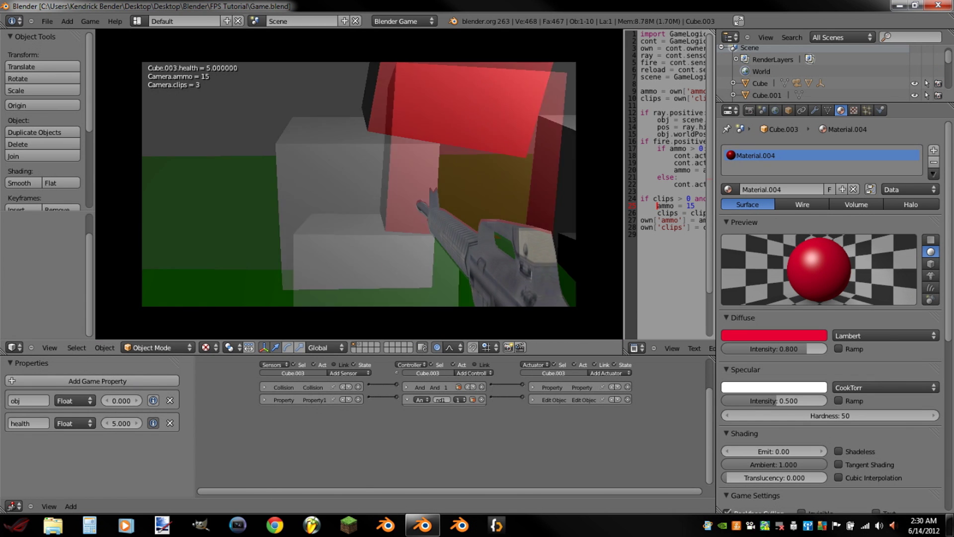
pyautogui.press('w')
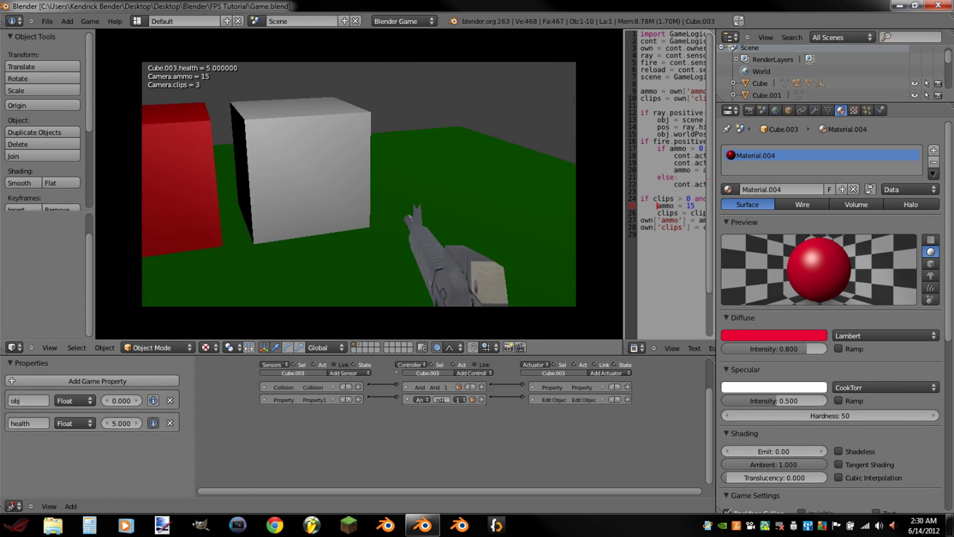
pyautogui.press('s')
pyautogui.click(359, 184)
pyautogui.click(359, 184)
pyautogui.click(359, 184)
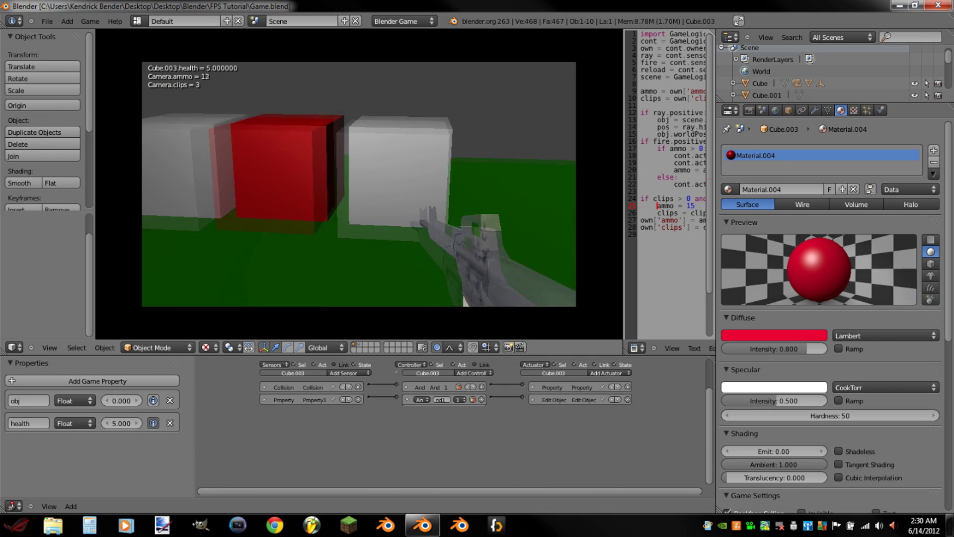
pyautogui.click(359, 184)
pyautogui.press('w')
pyautogui.click(359, 184)
pyautogui.click(359, 184)
pyautogui.click(358, 184)
pyautogui.click(359, 184)
pyautogui.click(359, 184)
pyautogui.click(359, 184)
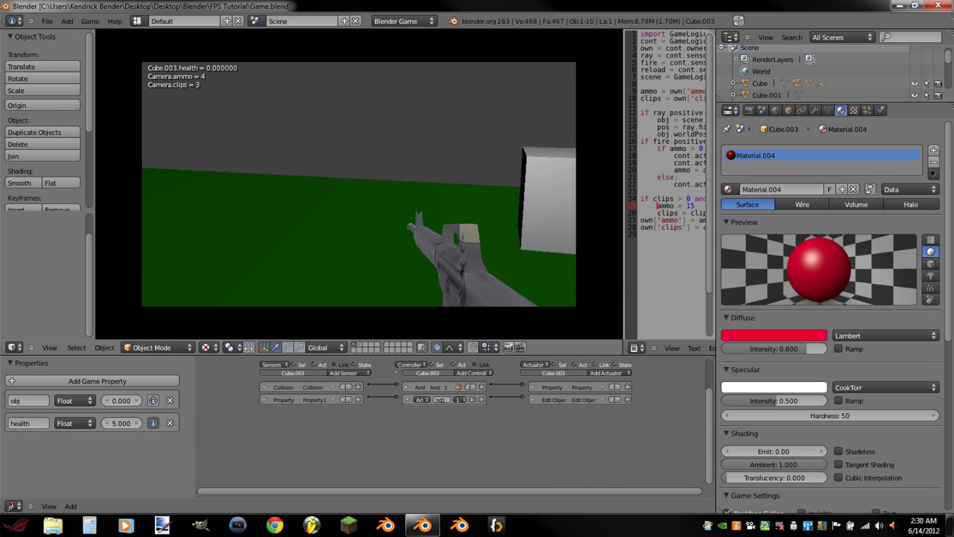
# Step: Test reloading the gun, fire until the clip is empty, and quit the running game
pyautogui.press('r')
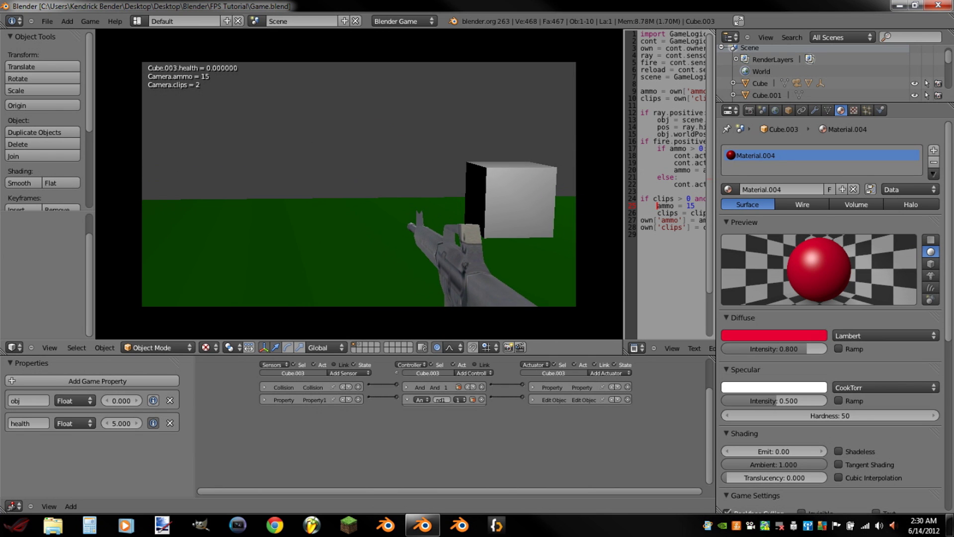
pyautogui.press('w')
pyautogui.click(359, 184)
pyautogui.click(359, 184)
pyautogui.click(359, 184)
pyautogui.click(359, 184)
pyautogui.click(359, 184)
pyautogui.click(359, 184)
pyautogui.click(359, 184)
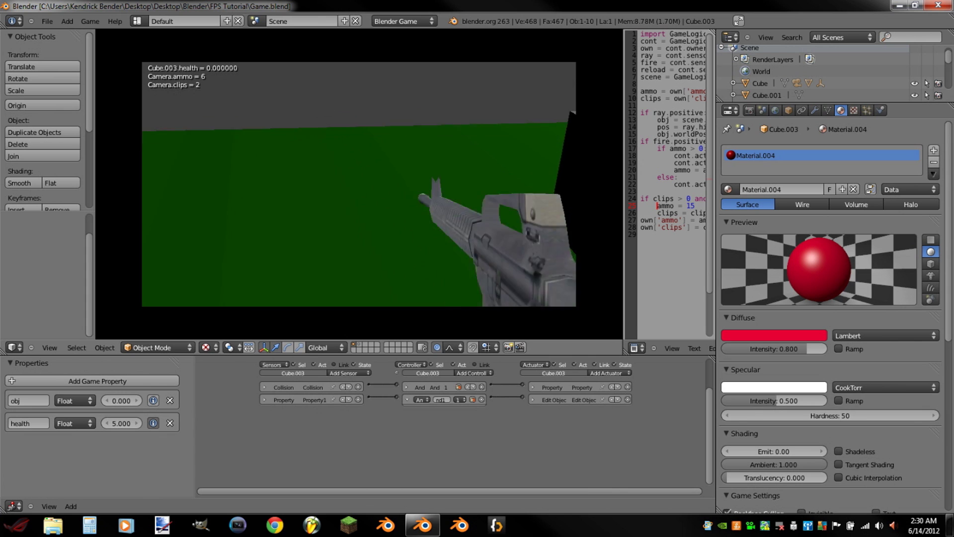
pyautogui.click(359, 184)
pyautogui.click(359, 184)
pyautogui.click(358, 184)
pyautogui.click(358, 184)
pyautogui.click(358, 184)
pyautogui.click(359, 184)
pyautogui.press('s')
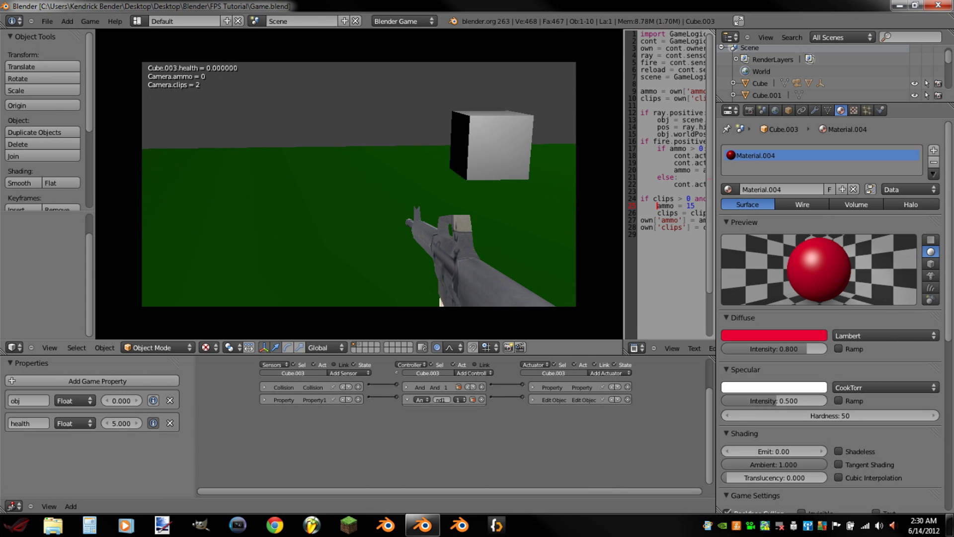
pyautogui.press('s')
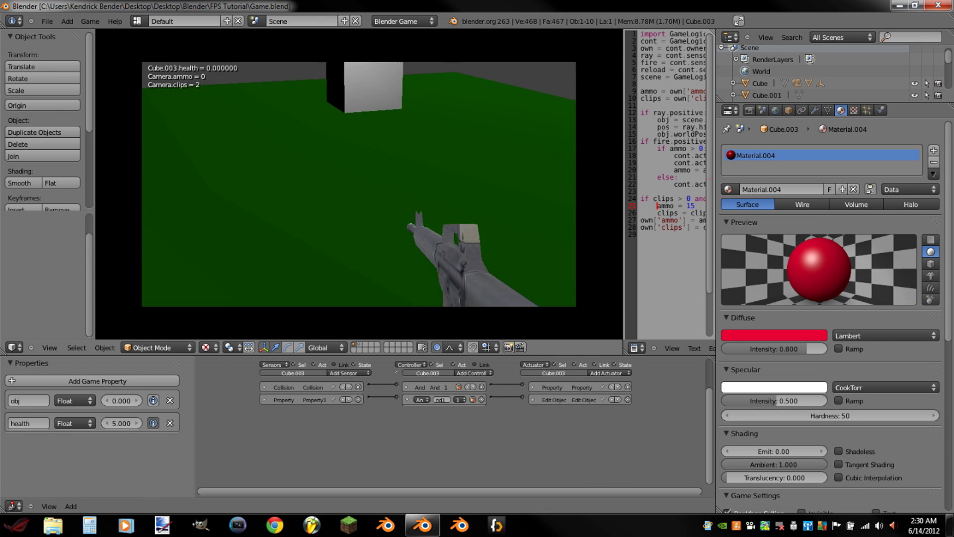
pyautogui.press('Escape')
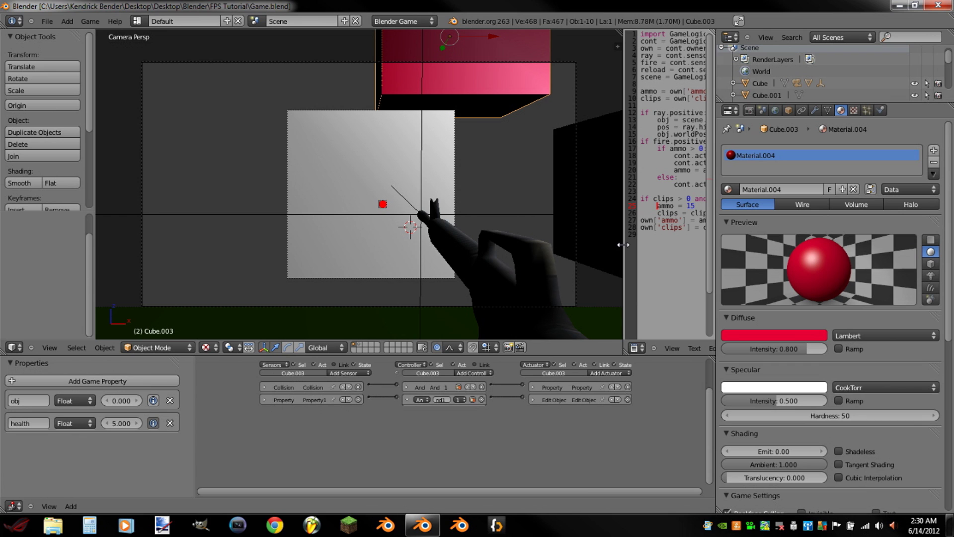
# Step: Switch to an empty layer and add a cylinder mesh with 8 vertices
pyautogui.click(365, 345)
pyautogui.scroll(-2, 392, 235)
pyautogui.moveTo(393, 235); pyautogui.dragTo(381, 251, button='middle')
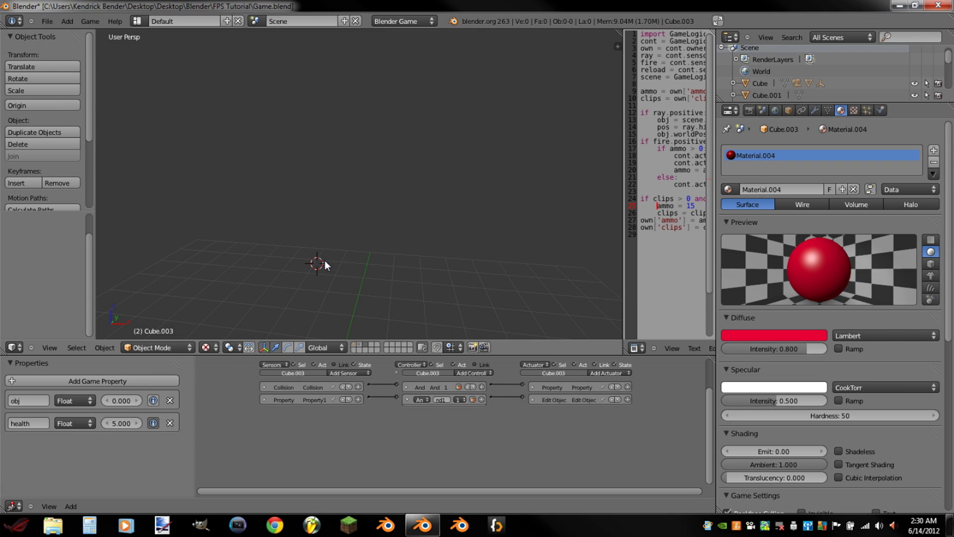
pyautogui.hotkey('shift', 'a')
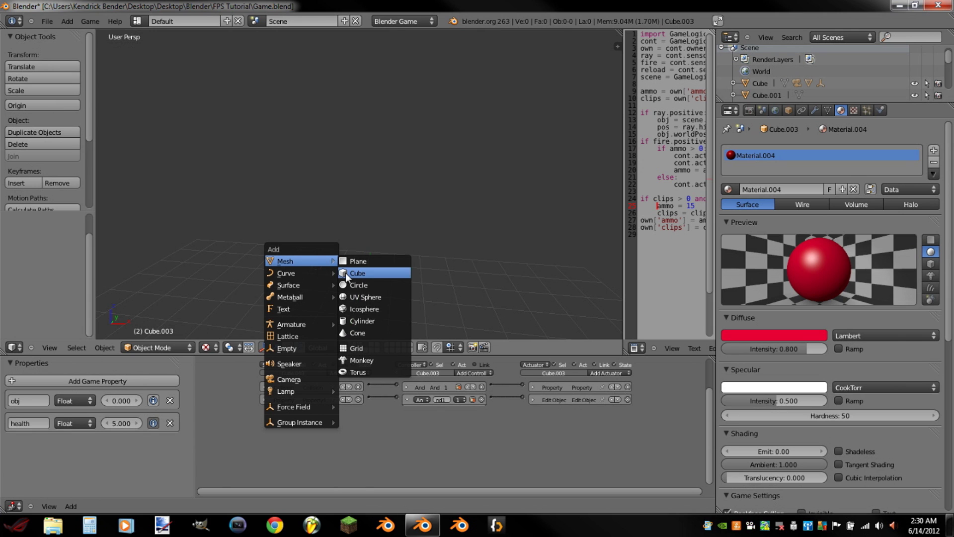
pyautogui.click(362, 320)
pyautogui.click(43, 224)
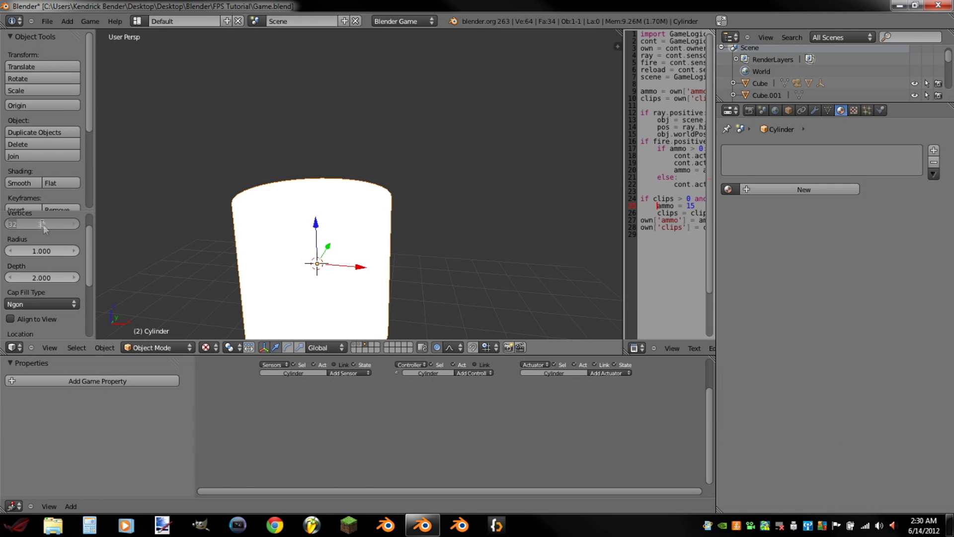
pyautogui.write('8')
pyautogui.press('Return')
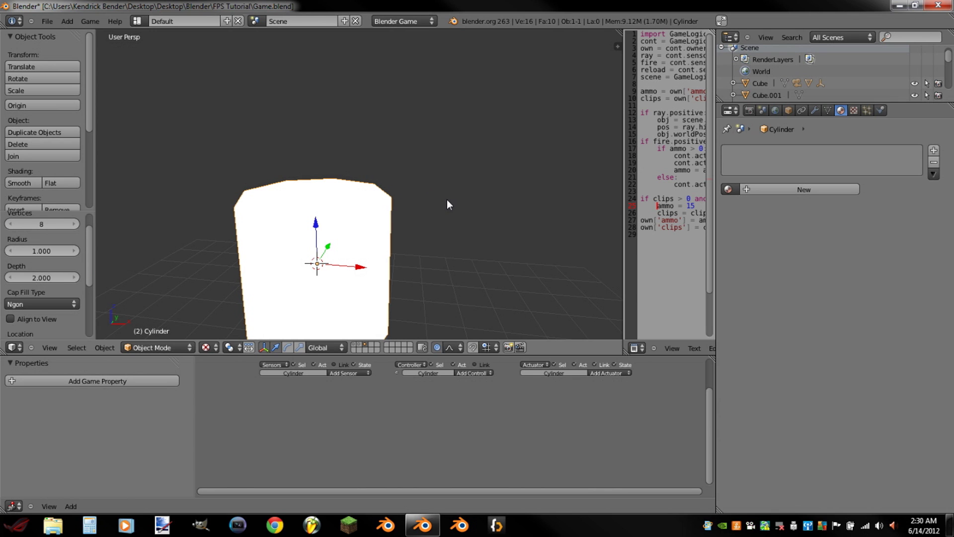
# Step: Scale the cylinder to about 0.193, turn off proportional editing, and stretch it along Z by about 3.7
pyautogui.press('s')
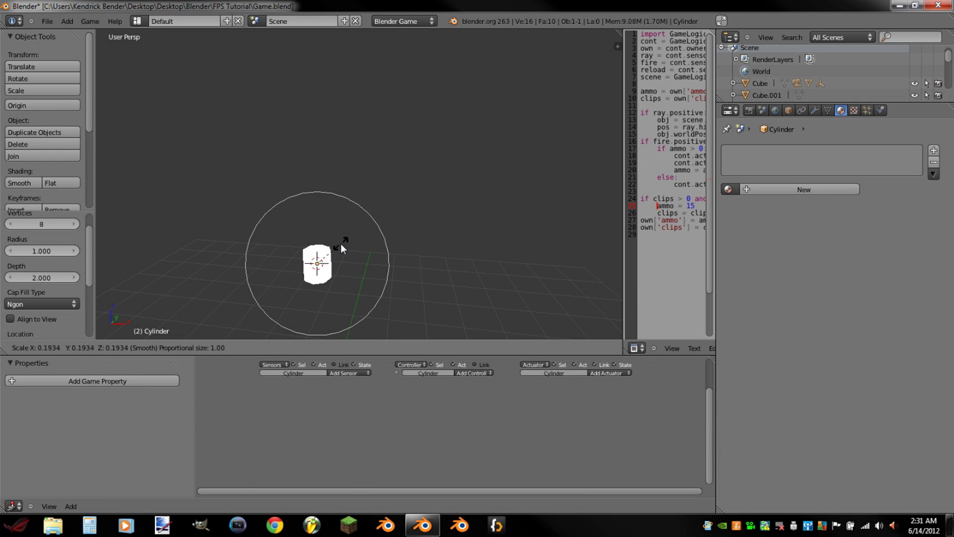
pyautogui.click(341, 244)
pyautogui.press('o')
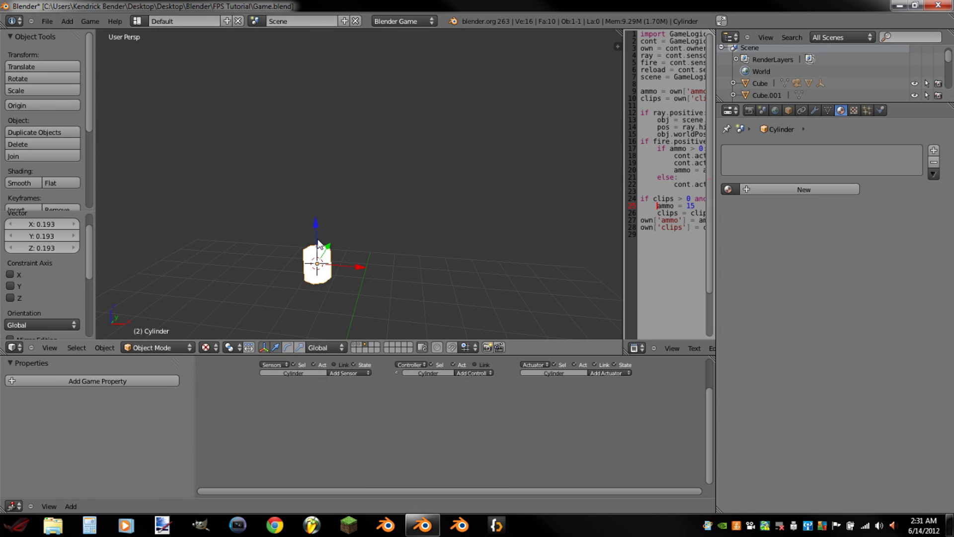
pyautogui.press('s')
pyautogui.press('z')
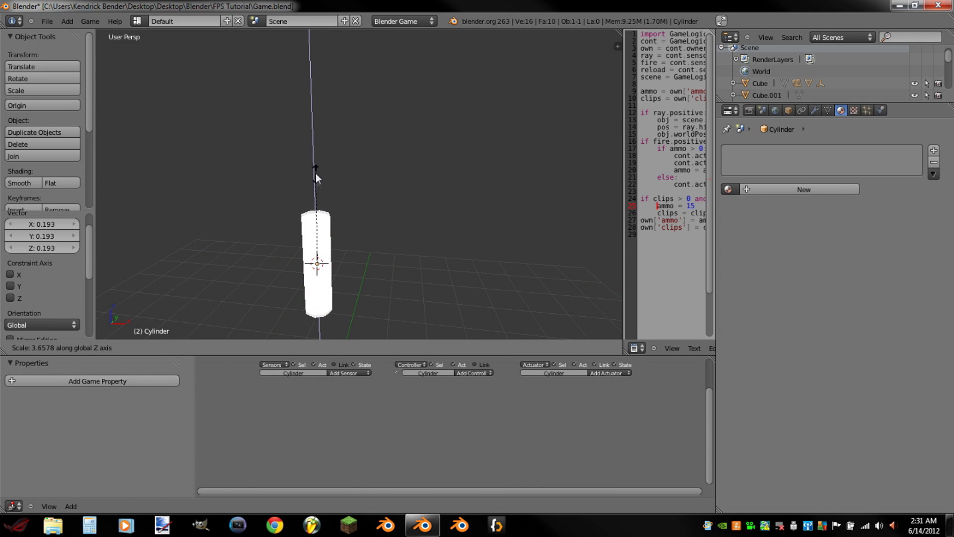
pyautogui.click(315, 168)
# Step: Enter Edit Mode and add an edge loop around the cylinder near its lower end
pyautogui.press('Tab')
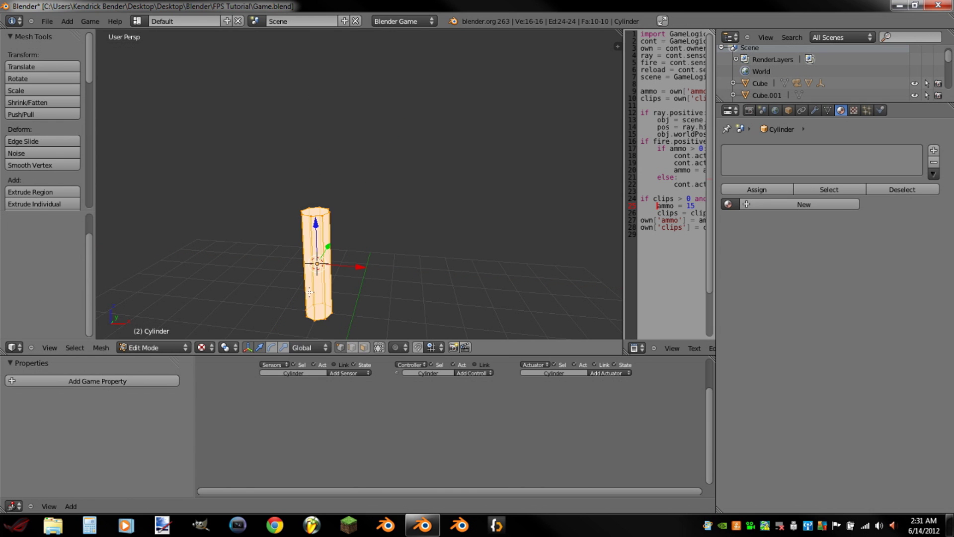
pyautogui.keyDown('shift'); pyautogui.moveTo(322, 270); pyautogui.dragTo(326, 215, button='middle'); pyautogui.keyUp('shift')
pyautogui.scroll(2, 332, 202)
pyautogui.keyDown('shift'); pyautogui.moveTo(334, 168); pyautogui.dragTo(348, 197, button='middle'); pyautogui.keyUp('shift')
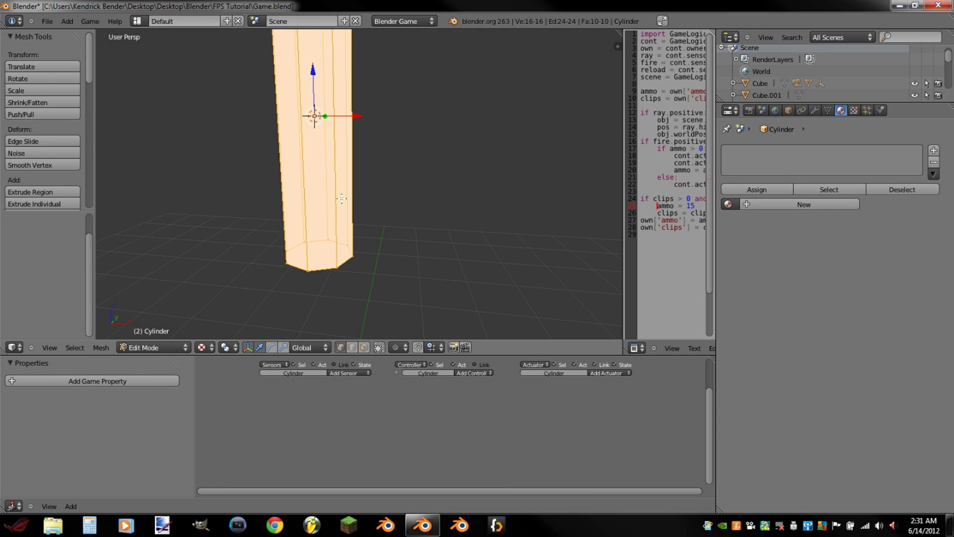
pyautogui.hotkey('ctrl', 'r')
pyautogui.click(307, 172)
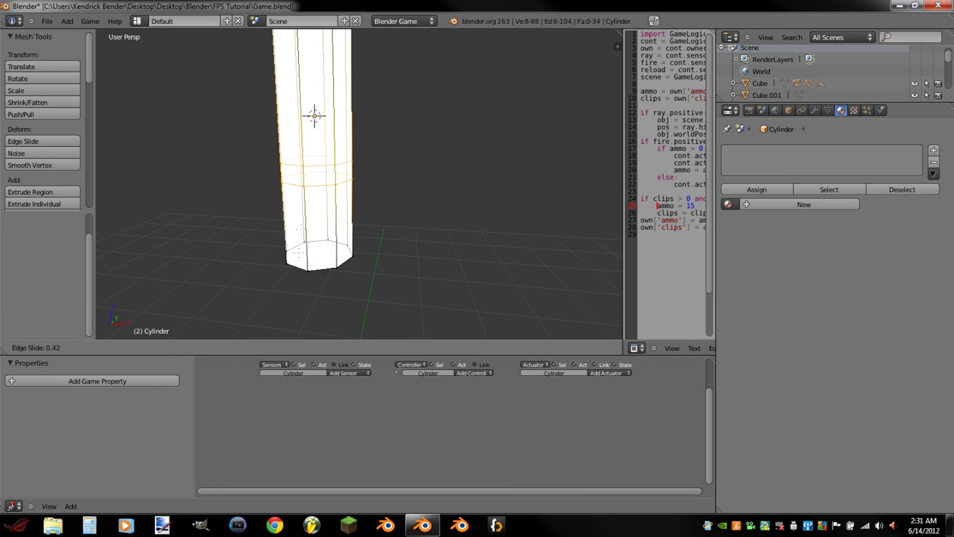
pyautogui.click(291, 306)
# Step: Add two more edge loops closely spaced above the first one, each with an edge slide of about 0.95
pyautogui.hotkey('ctrl', 'r')
pyautogui.click(316, 125)
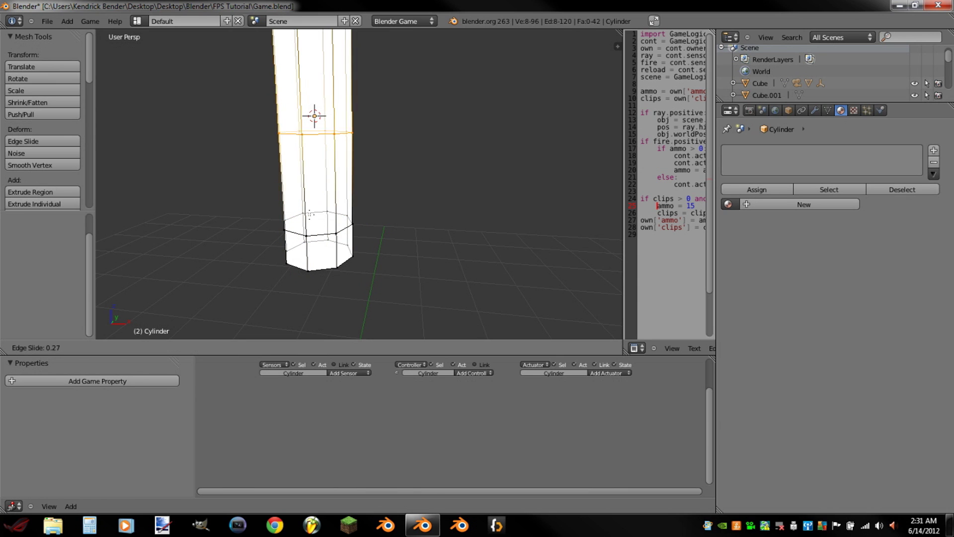
pyautogui.click(308, 318)
pyautogui.hotkey('ctrl', 'r')
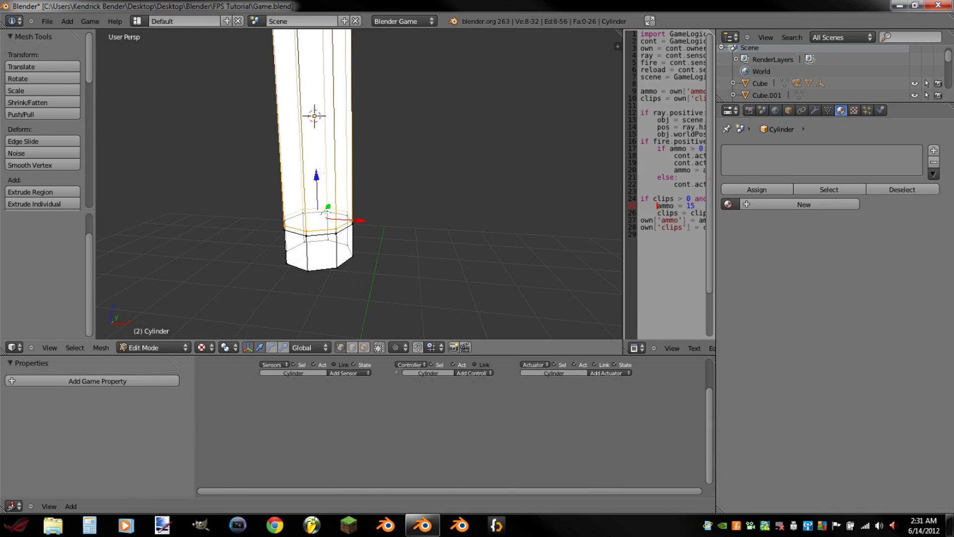
pyautogui.click(314, 109)
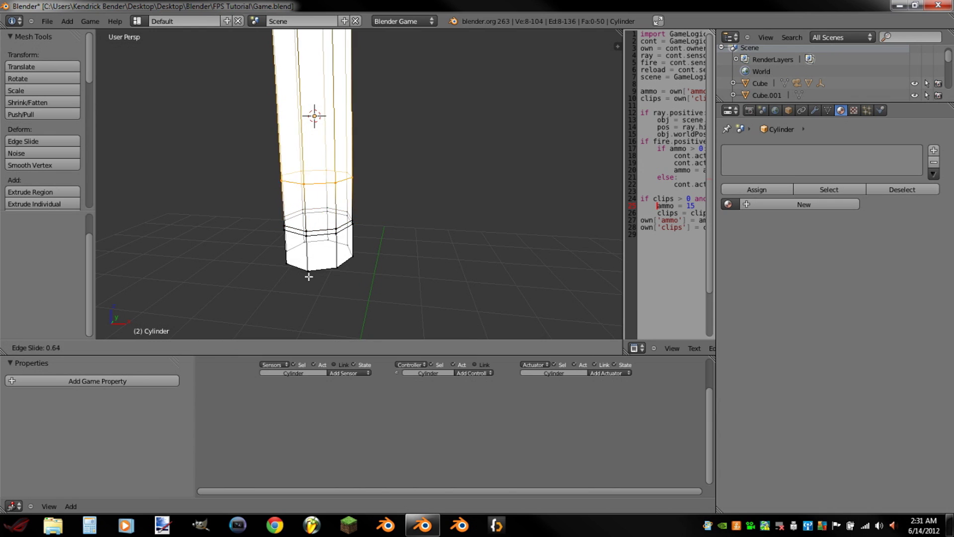
pyautogui.click(312, 306)
# Step: Select the middle of the three edge loops and scale it to about 0.85 to form a groove
pyautogui.keyDown('alt'); pyautogui.rightClick(322, 229); pyautogui.keyUp('alt')
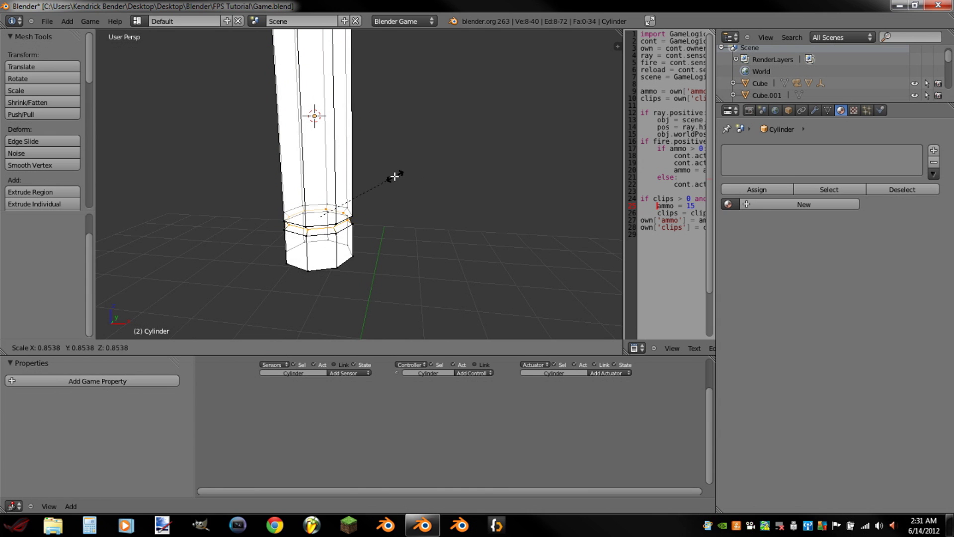
pyautogui.press('Tab')
pyautogui.scroll(-5, 340, 178)
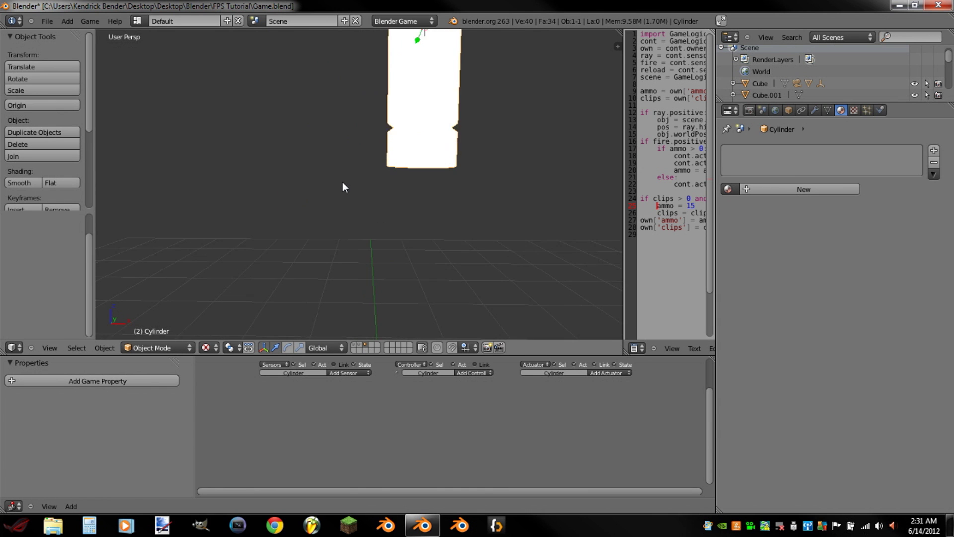
pyautogui.scroll(5, 338, 186)
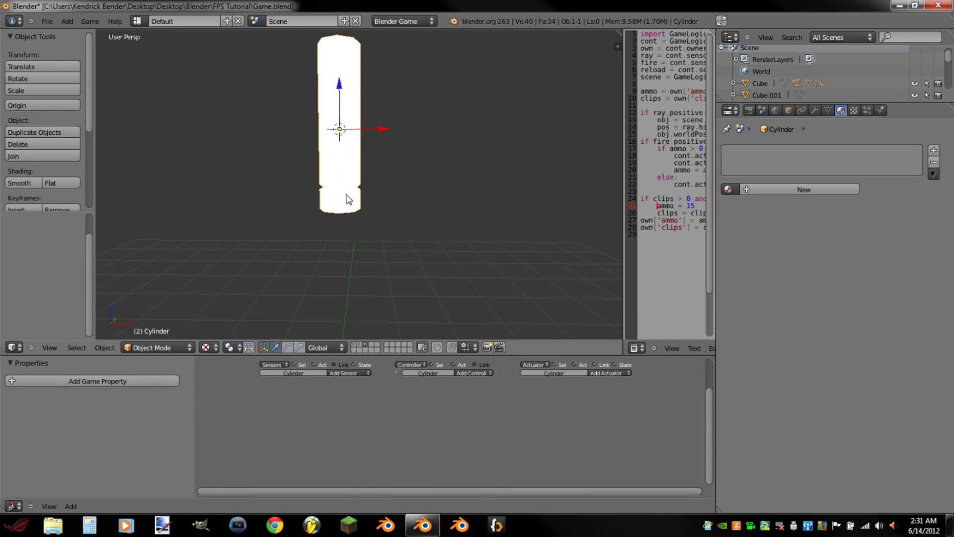
# Step: Select the groove's three edge loops and move them down along Z by about 0.12, closer to the cylinder's base
pyautogui.press('Tab')
pyautogui.press('a')
pyautogui.press('b')
pyautogui.moveTo(300, 171); pyautogui.dragTo(381, 198)
pyautogui.moveTo(340, 145); pyautogui.dragTo(339, 157)
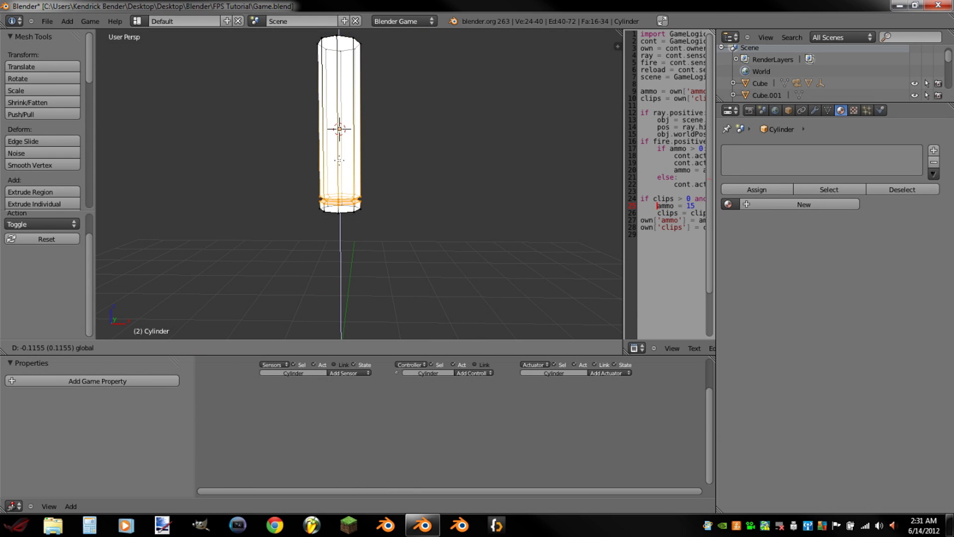
pyautogui.click(398, 206)
pyautogui.press('Tab')
pyautogui.scroll(-2, 374, 174)
pyautogui.scroll(2, 375, 169)
pyautogui.moveTo(375, 167)
pyautogui.keyDown('shift'); pyautogui.mouseDown(button='middle')
pyautogui.moveTo(375, 178)
pyautogui.moveTo(359, 170)
pyautogui.mouseUp(button='middle'); pyautogui.keyUp('shift')
pyautogui.press('Tab')
# Step: Extrude the cylinder's top face upward by about 0.207 and scale it to about 0.63 to taper the tip
pyautogui.press('Tab')
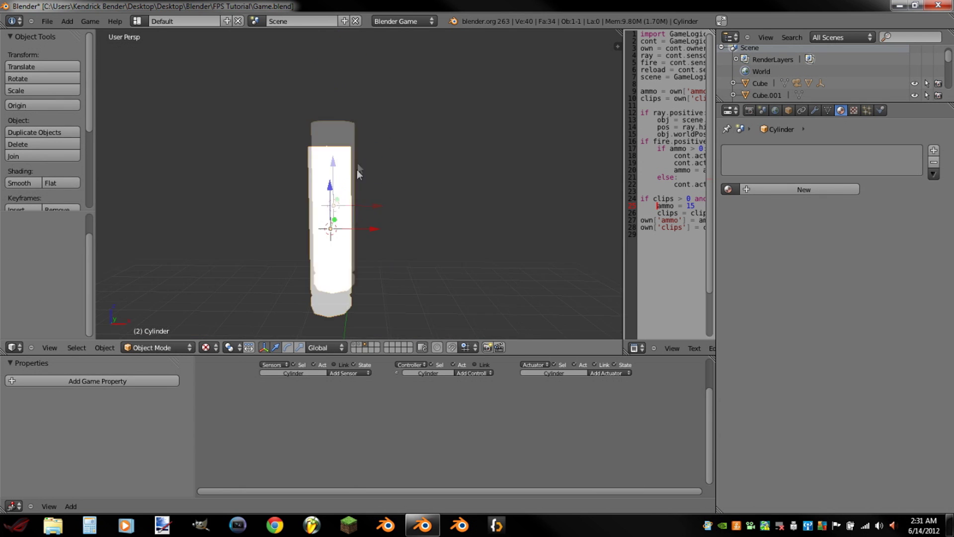
pyautogui.press('Tab')
pyautogui.press('a')
pyautogui.press('b')
pyautogui.moveTo(290, 129); pyautogui.dragTo(398, 172)
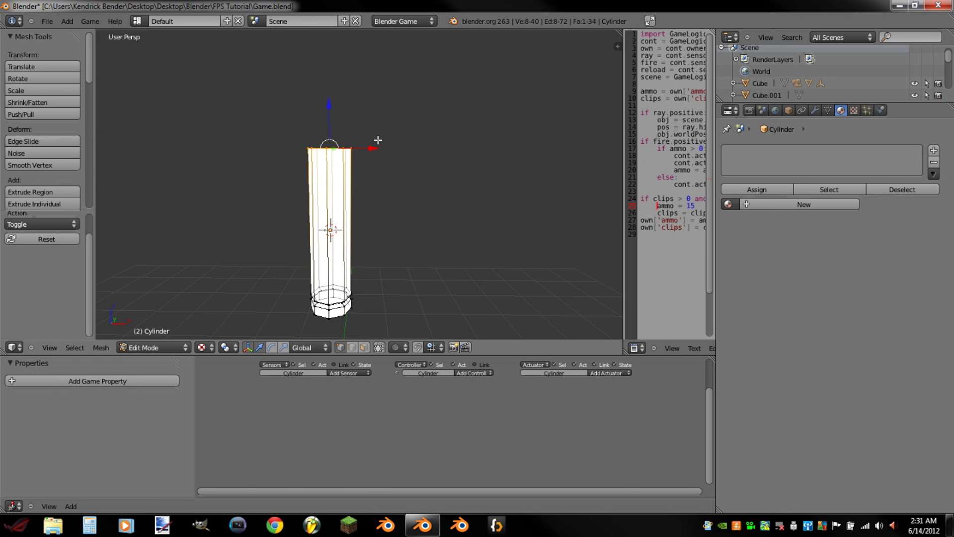
pyautogui.press('e')
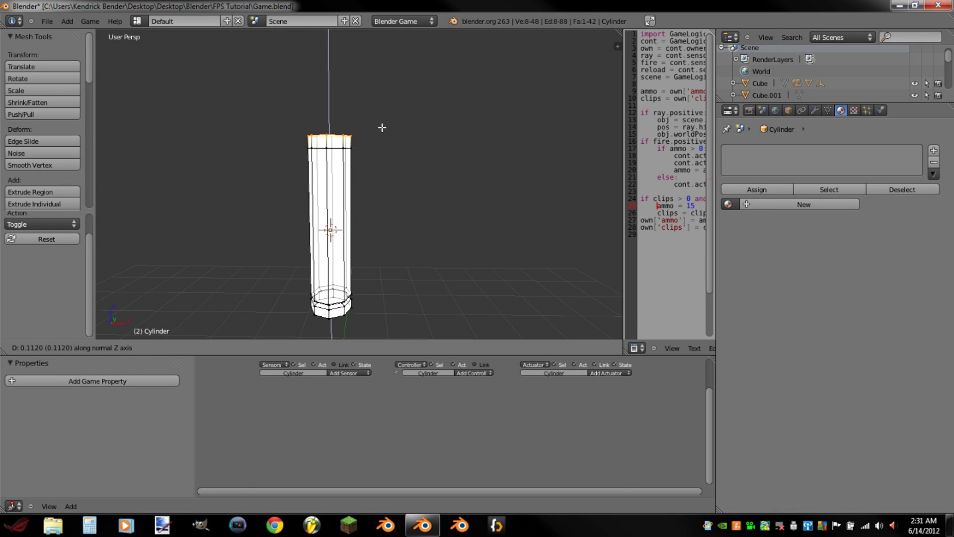
pyautogui.click(382, 117)
pyautogui.press('s')
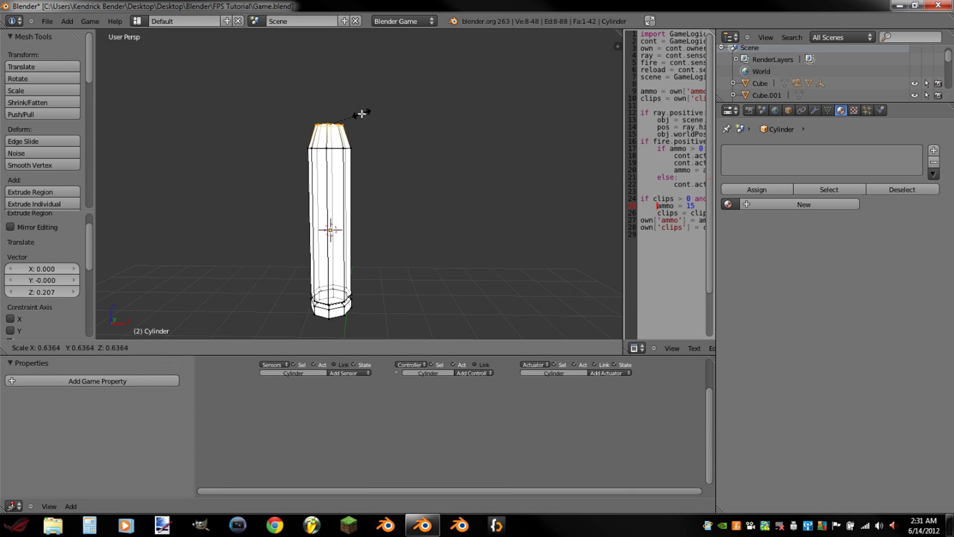
pyautogui.click(361, 113)
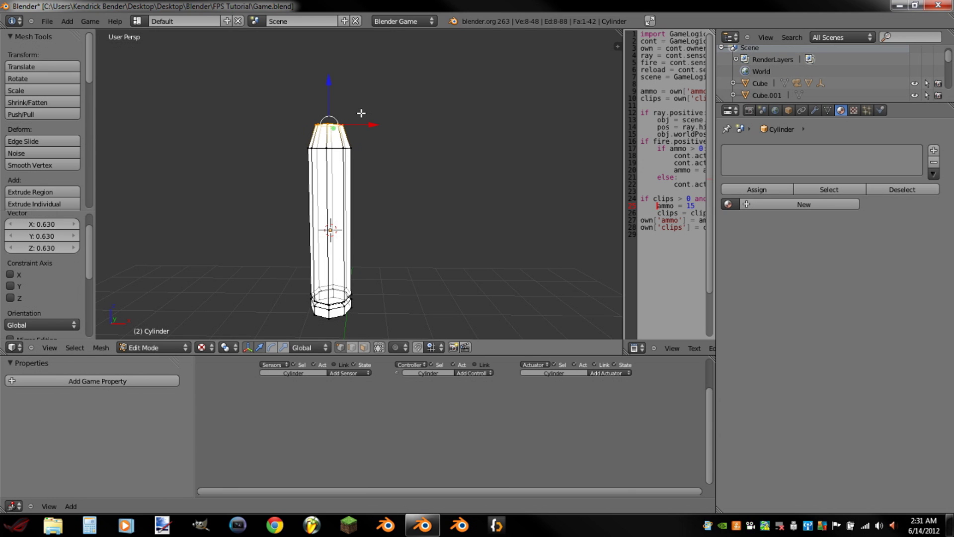
# Step: Extrude the tip's top face again, raise it, and scale it to about 0.698
pyautogui.press('e')
pyautogui.click(361, 114)
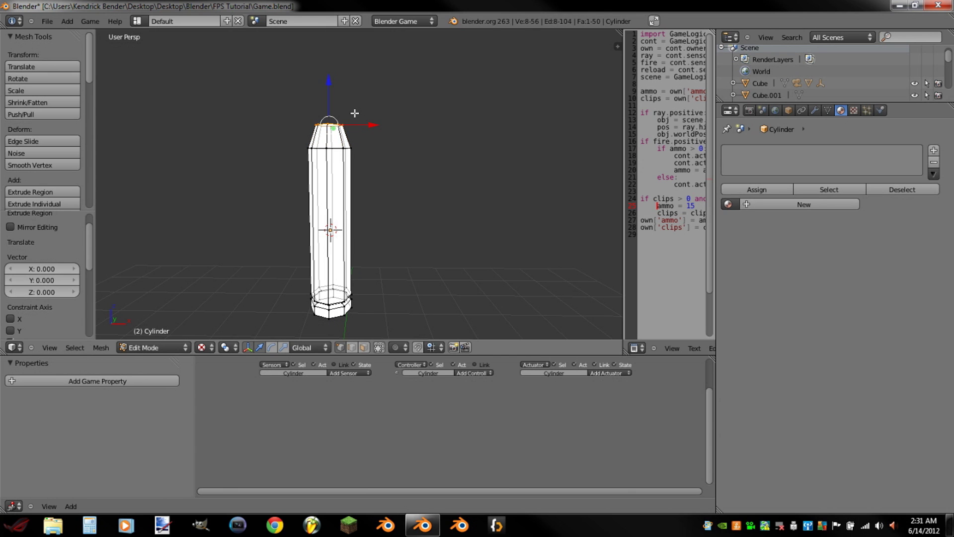
pyautogui.press('g')
pyautogui.click(334, 76)
pyautogui.press('s')
pyautogui.click(373, 96)
# Step: Merge the tip's selected top vertices at their center to form a point, and return to Object Mode
pyautogui.hotkey('alt', 'm')
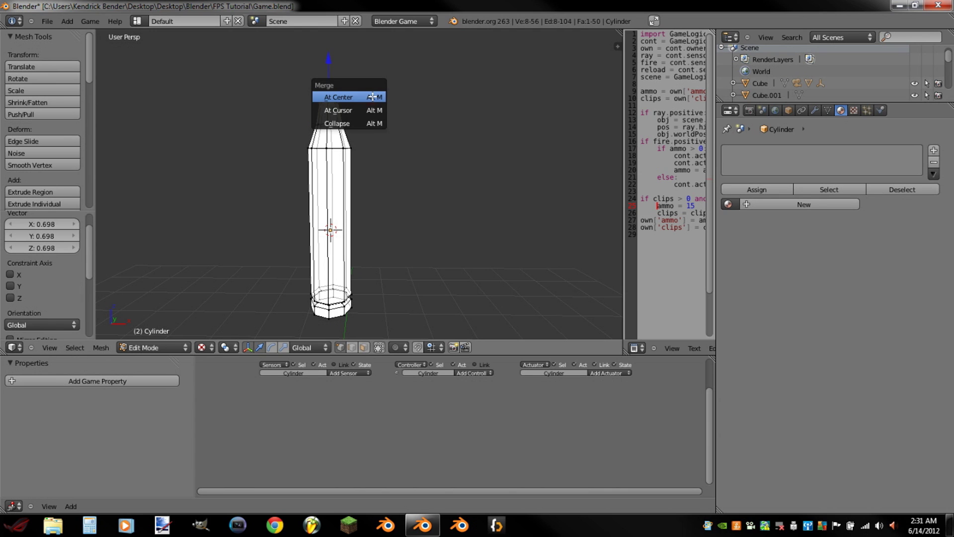
pyautogui.click(372, 96)
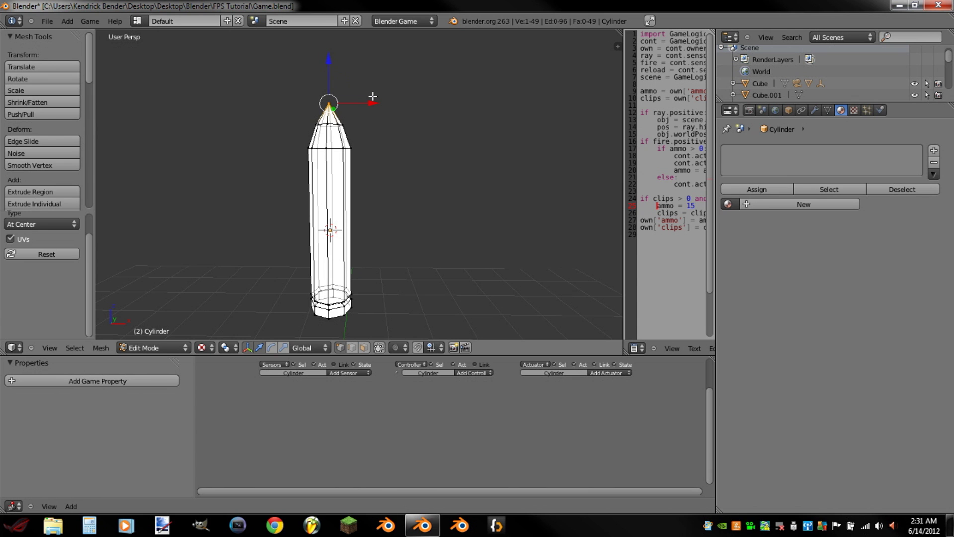
pyautogui.press('Tab')
pyautogui.scroll(-4, 375, 162)
pyautogui.moveTo(355, 217)
pyautogui.mouseDown(button='middle')
pyautogui.moveTo(344, 208)
pyautogui.moveTo(397, 219)
pyautogui.moveTo(371, 213)
pyautogui.mouseUp(button='middle')
pyautogui.scroll(-6, 375, 219)
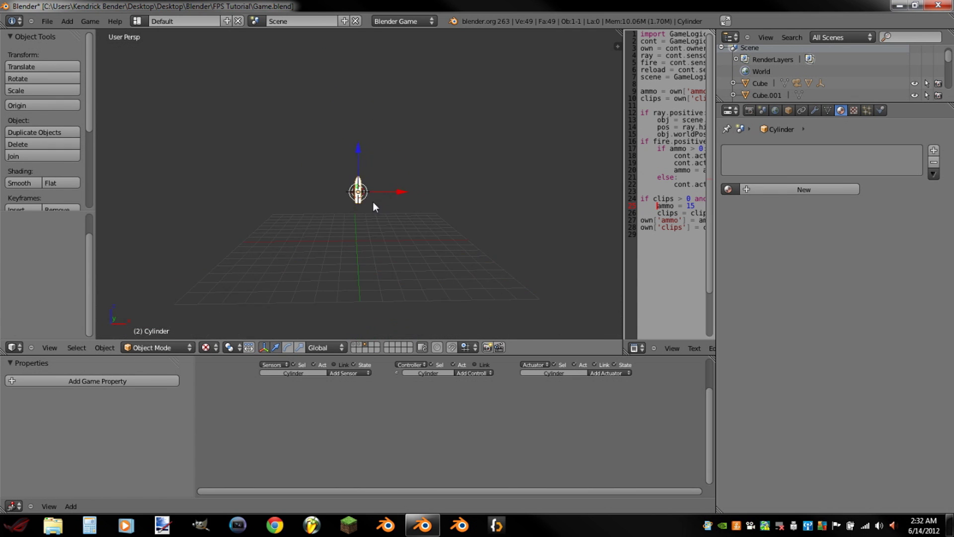
pyautogui.scroll(8, 376, 201)
pyautogui.scroll(-4, 378, 196)
pyautogui.press('Tab')
pyautogui.press('Tab')
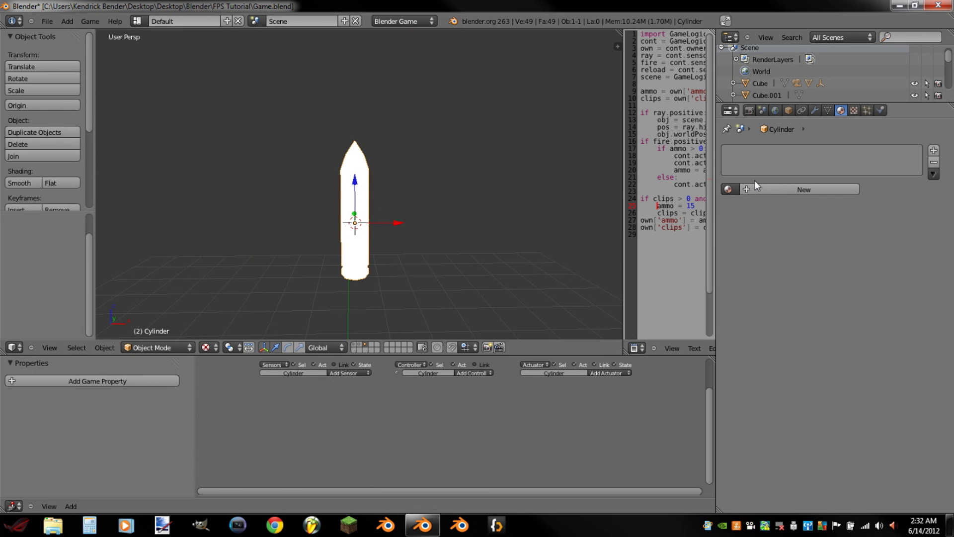
# Step: Add a new material to the bullet and set its diffuse color to golden orange
pyautogui.click(790, 190)
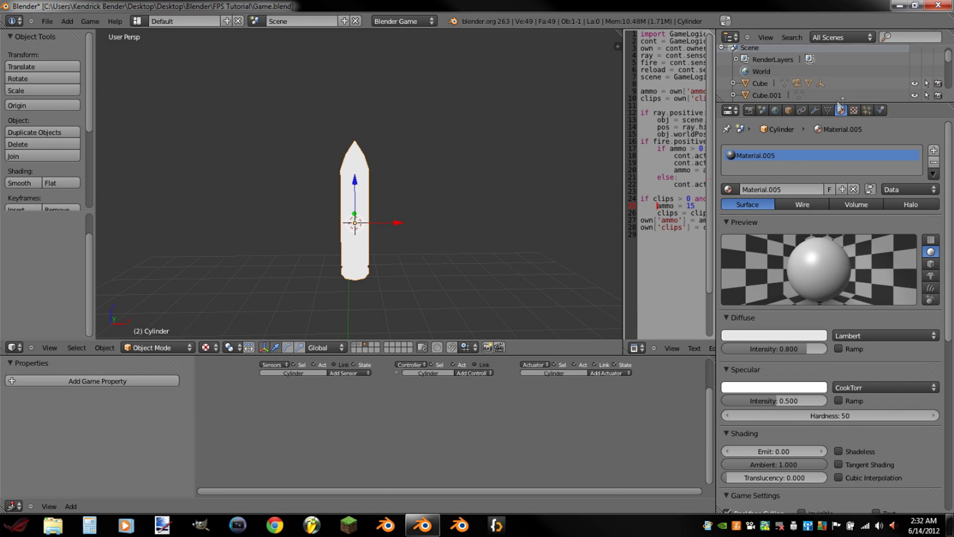
pyautogui.click(759, 334)
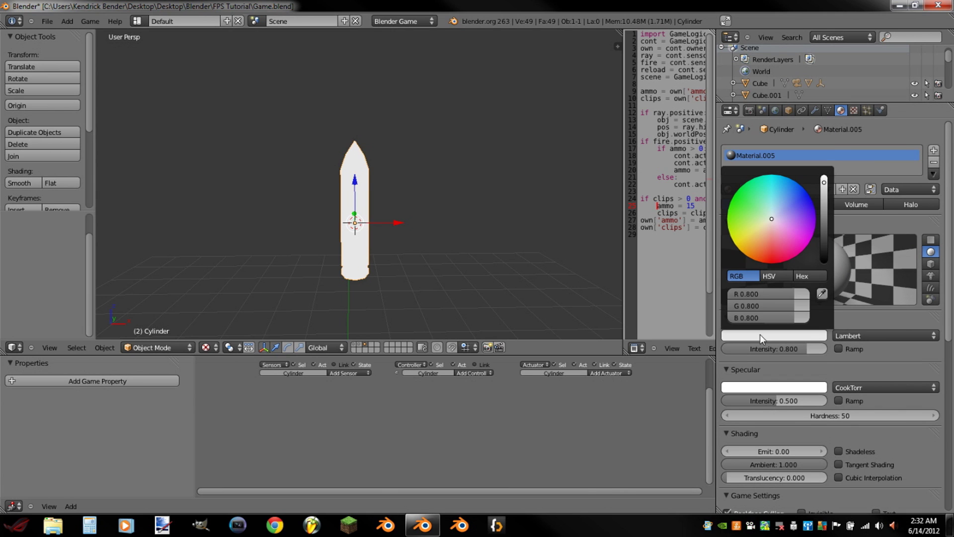
pyautogui.moveTo(769, 219)
pyautogui.mouseDown()
pyautogui.moveTo(735, 262)
pyautogui.moveTo(737, 282)
pyautogui.mouseUp()
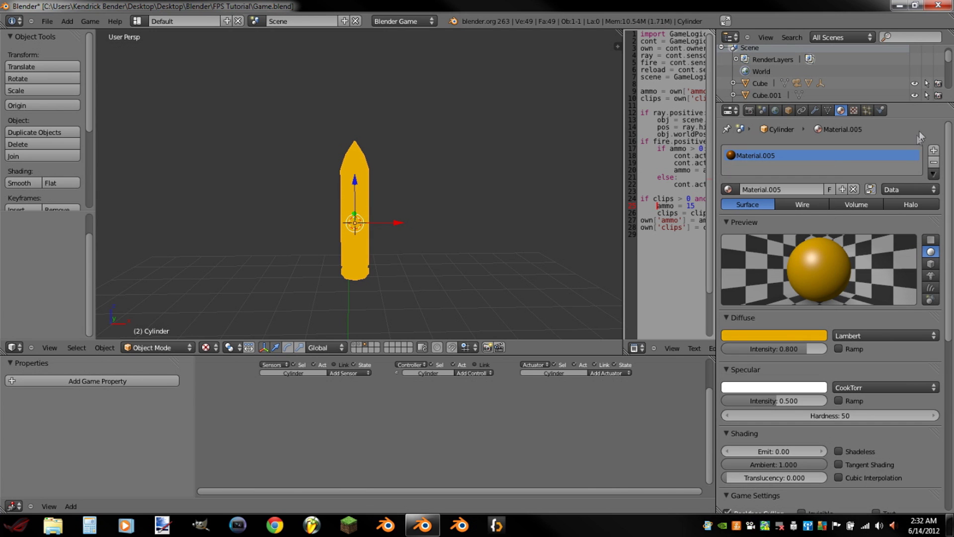
# Step: Add a second material slot with a new material and darken its diffuse color to dark gray
pyautogui.click(934, 151)
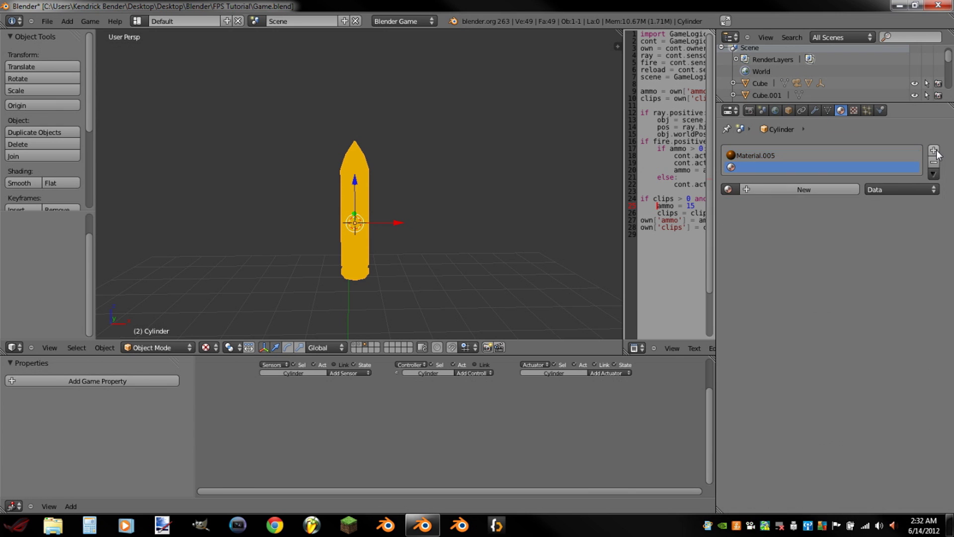
pyautogui.click(822, 190)
pyautogui.click(787, 332)
pyautogui.moveTo(824, 187); pyautogui.dragTo(827, 240)
# Step: Select the bullet's tip down to the top rim of its body and assign the dark gray material to it
pyautogui.press('Tab')
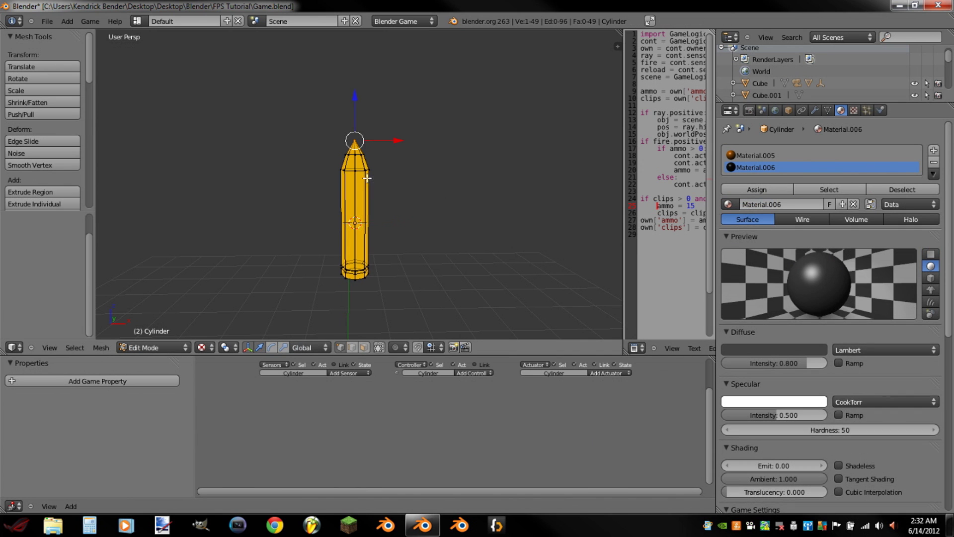
pyautogui.press('a')
pyautogui.press('b')
pyautogui.moveTo(308, 117); pyautogui.dragTo(441, 188)
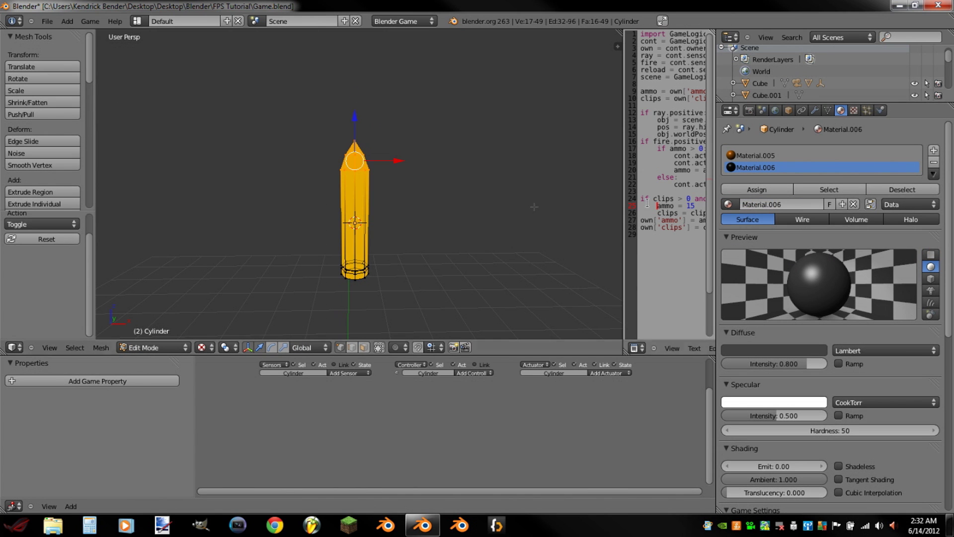
pyautogui.click(780, 191)
pyautogui.press('Tab')
pyautogui.moveTo(448, 182); pyautogui.dragTo(390, 212, button='middle')
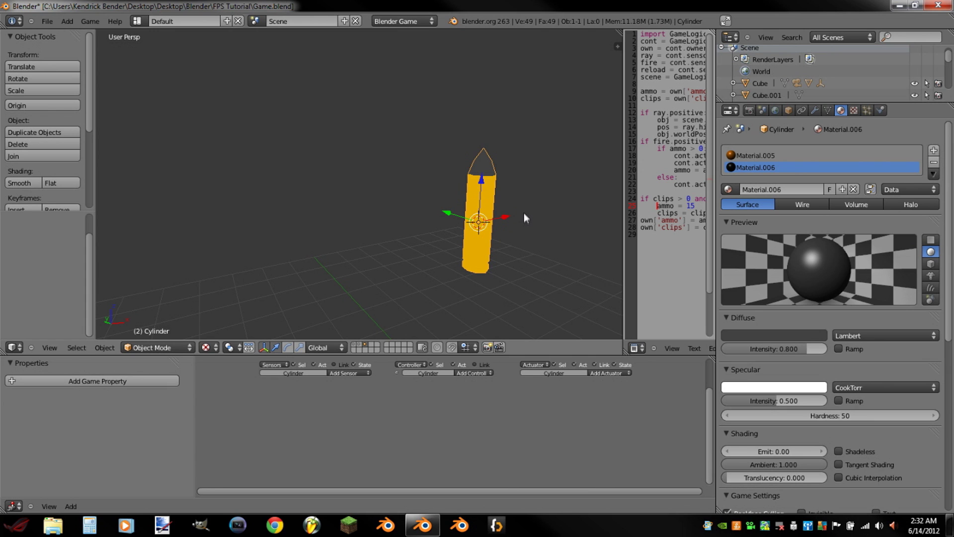
pyautogui.moveTo(517, 216); pyautogui.dragTo(492, 218, button='middle')
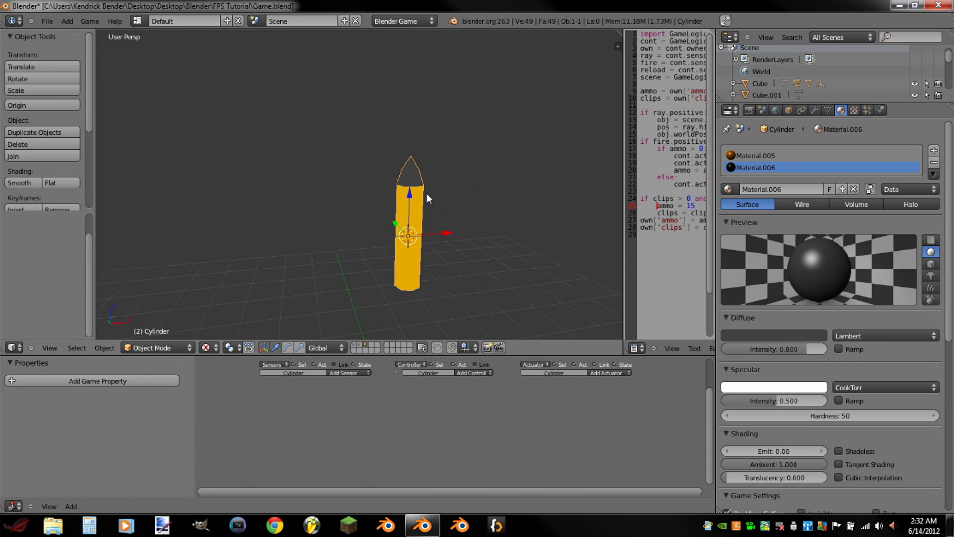
# Step: Move the bullet to the first layer and display that layer
pyautogui.press('m')
pyautogui.click(523, 216)
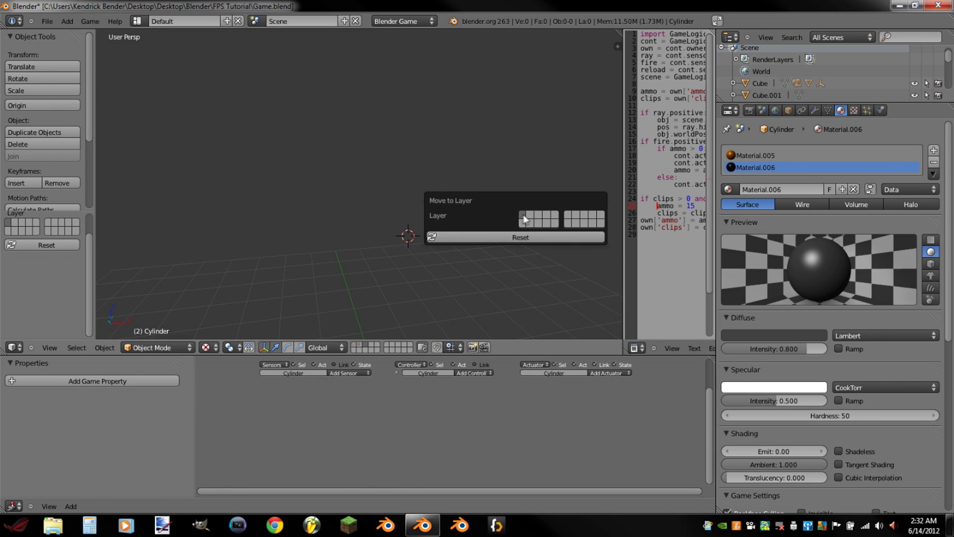
pyautogui.click(354, 345)
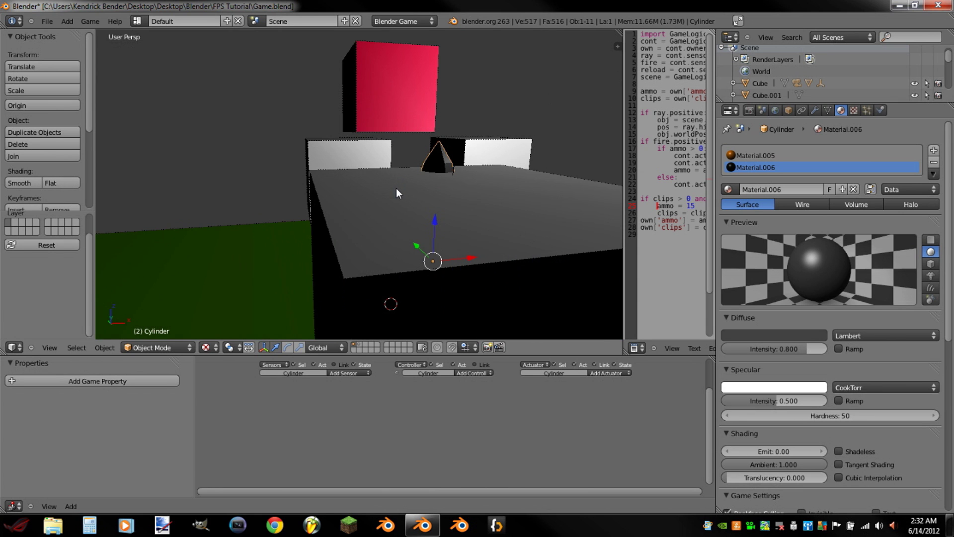
# Step: Scale the bullet down to about 0.045 of its size in the game scene
pyautogui.press('p')
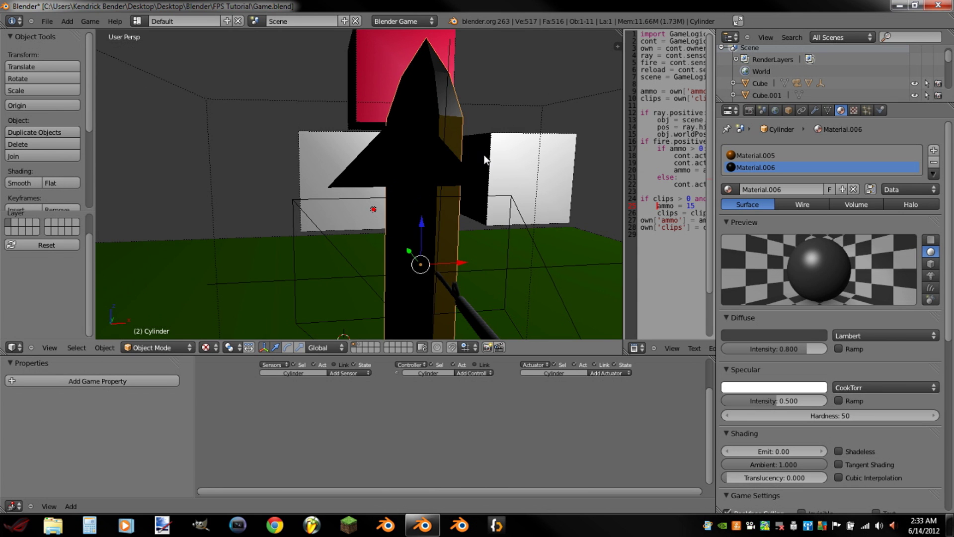
pyautogui.press('s')
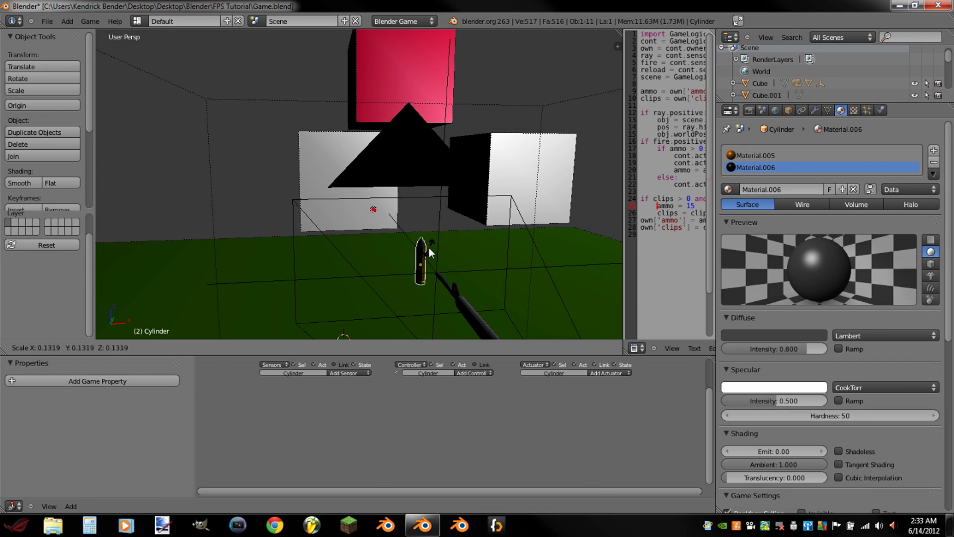
pyautogui.click(427, 261)
pyautogui.rightClick(431, 264)
pyautogui.press('g')
pyautogui.press('x')
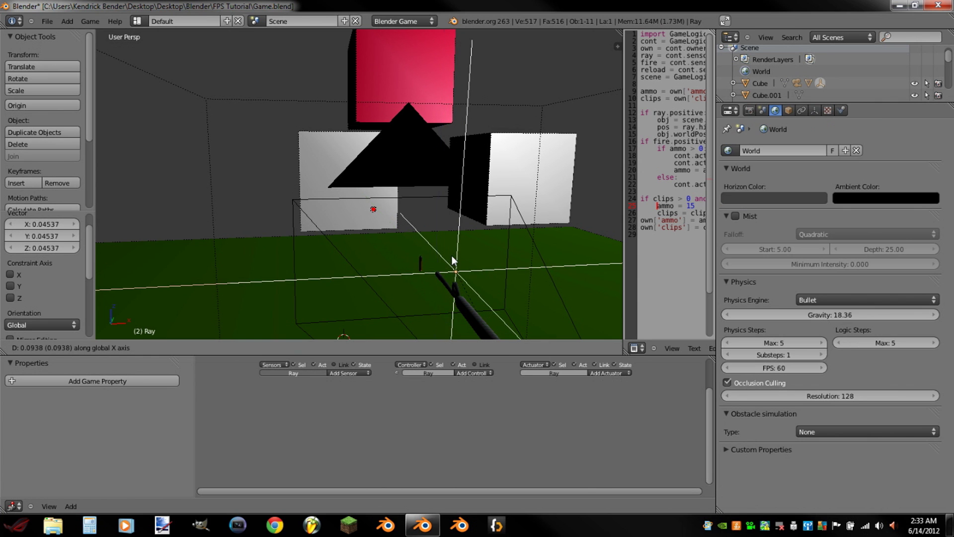
pyautogui.click(442, 261)
pyautogui.hotkey('ctrl', 'z')
# Step: Select the bullet and move it along Y by about -0.203, toward the rifle's muzzle
pyautogui.moveTo(435, 231); pyautogui.dragTo(286, 202, button='middle')
pyautogui.scroll(7, 354, 200)
pyautogui.scroll(-3, 353, 154)
pyautogui.scroll(3, 346, 139)
pyautogui.rightClick(273, 113)
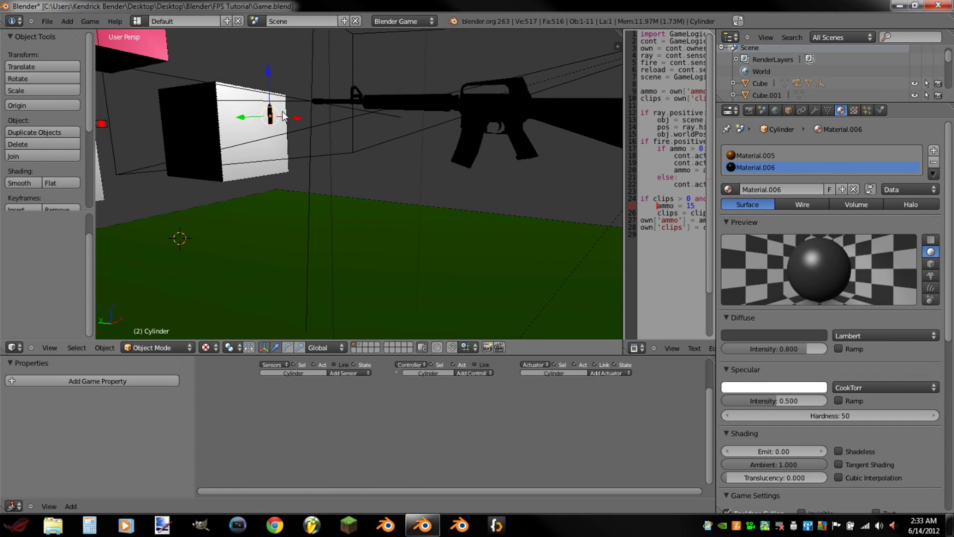
pyautogui.press('g')
pyautogui.press('y')
pyautogui.click(322, 115)
# Step: In camera view, move the bullet about -0.487 in X and -0.071 in Z to the frame's lower-left area, and scale it to about 0.636
pyautogui.press('KP_0')
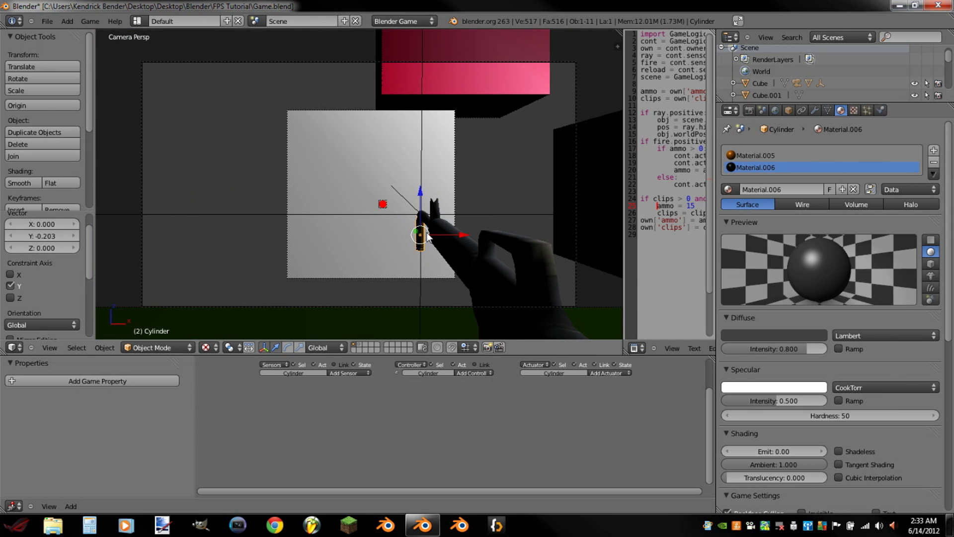
pyautogui.press('g')
pyautogui.click(204, 263)
pyautogui.press('s')
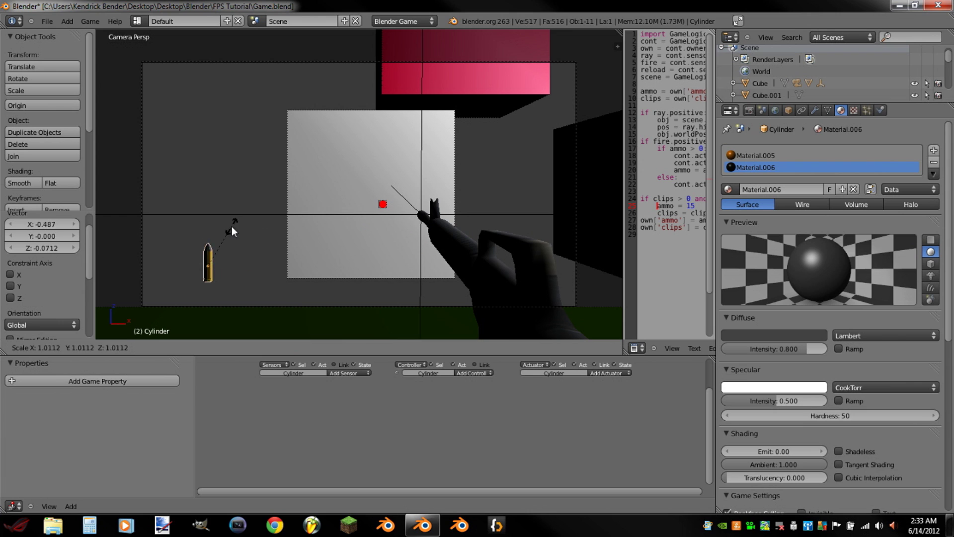
pyautogui.click(298, 242)
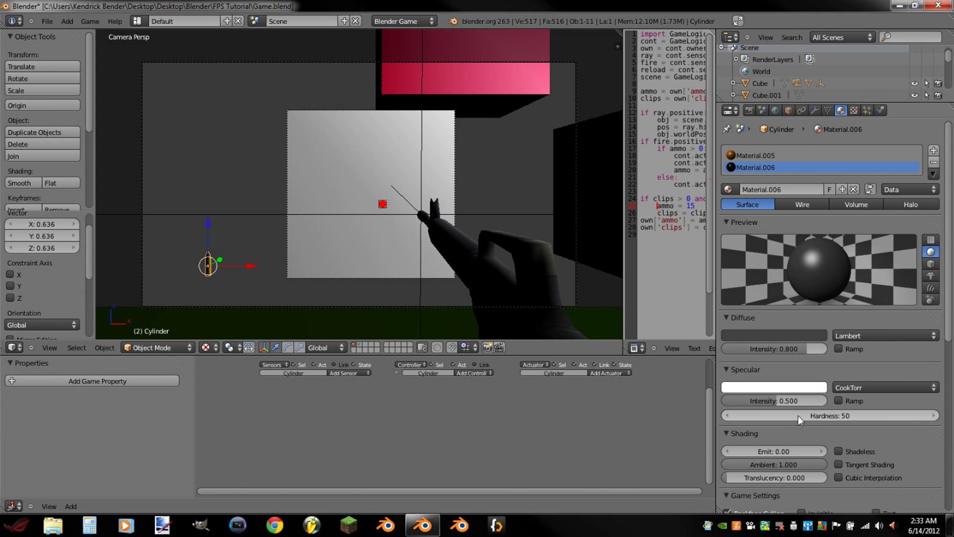
# Step: Make both bullet materials shadeless and set the bullet's physics type to No Collision
pyautogui.click(753, 157)
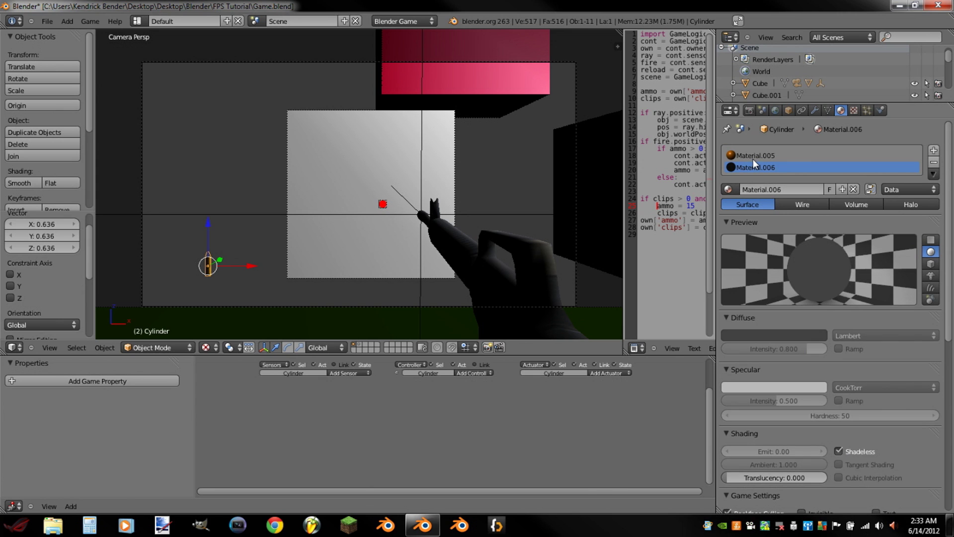
pyautogui.click(840, 450)
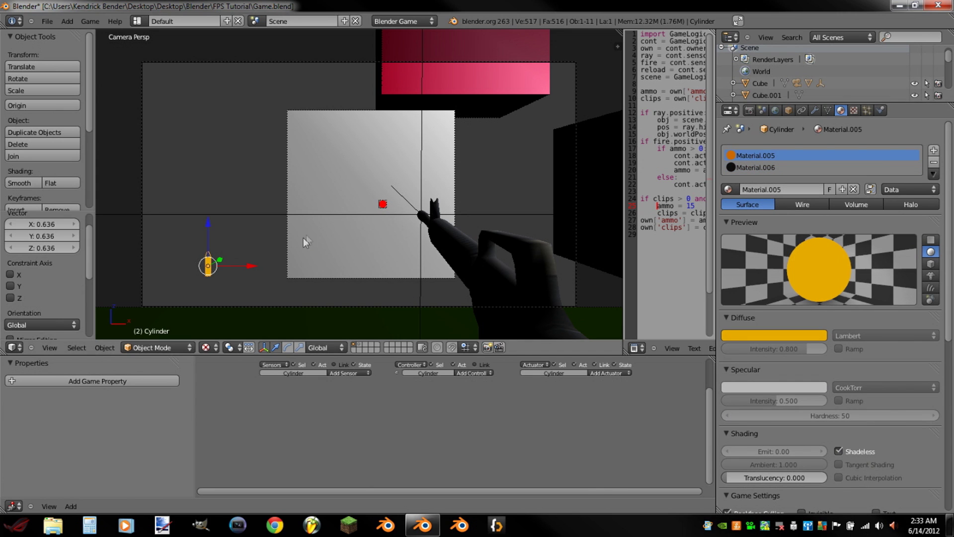
pyautogui.click(882, 110)
pyautogui.click(858, 165)
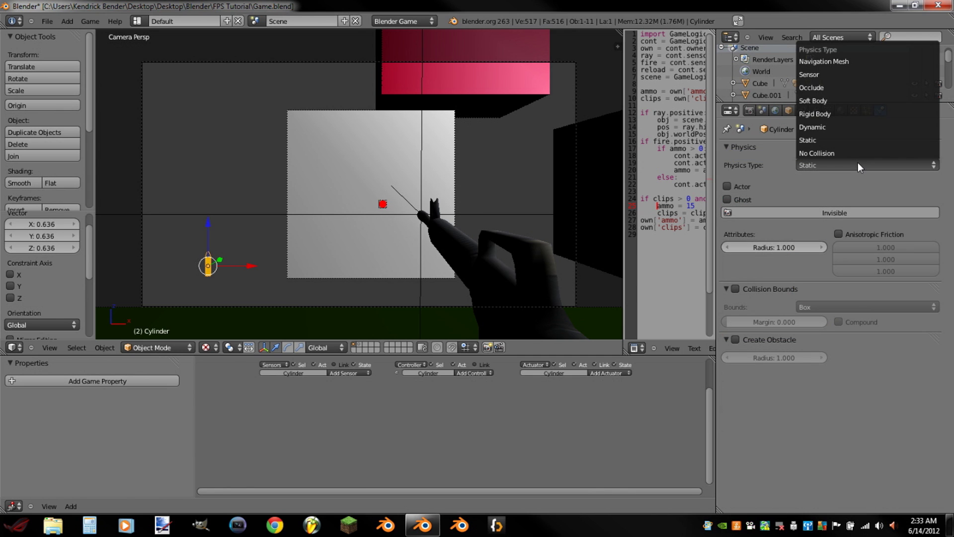
pyautogui.click(857, 153)
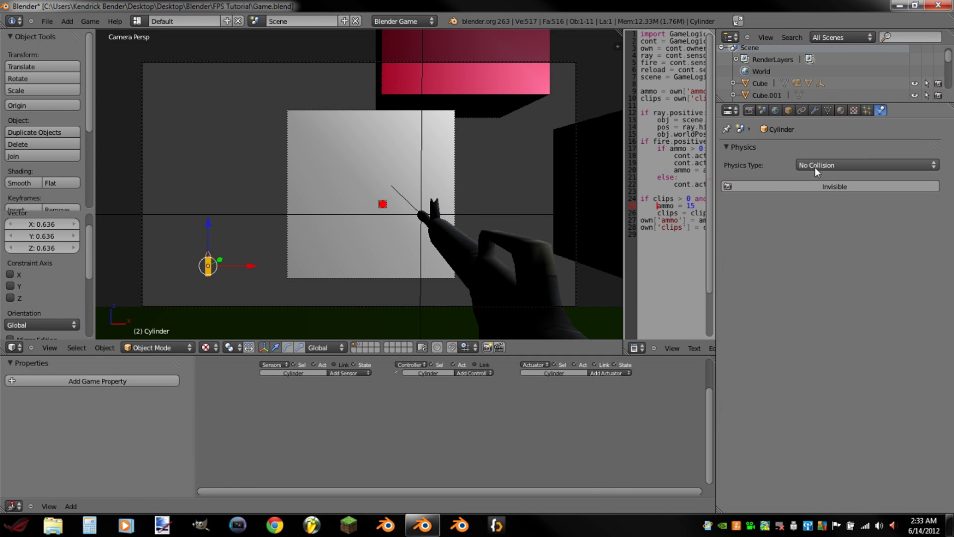
# Step: Parent the bullet to the camera and run the game briefly to test it
pyautogui.rightClick(142, 255)
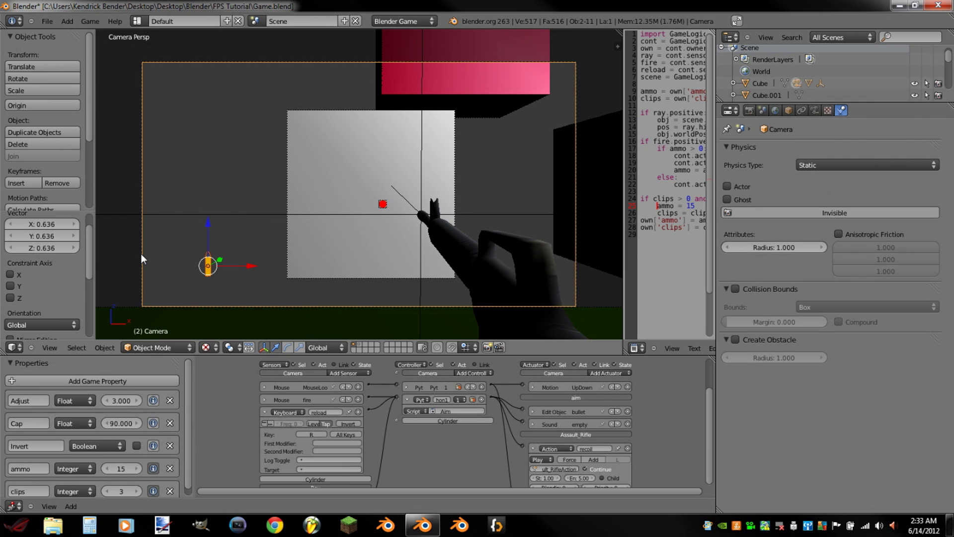
pyautogui.hotkey('ctrl', 'p')
pyautogui.click(141, 255)
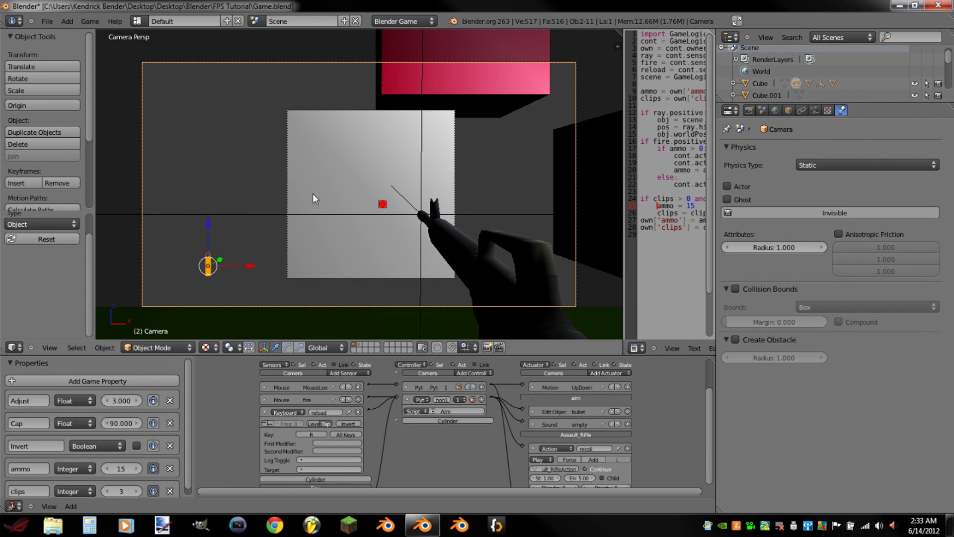
pyautogui.press('p')
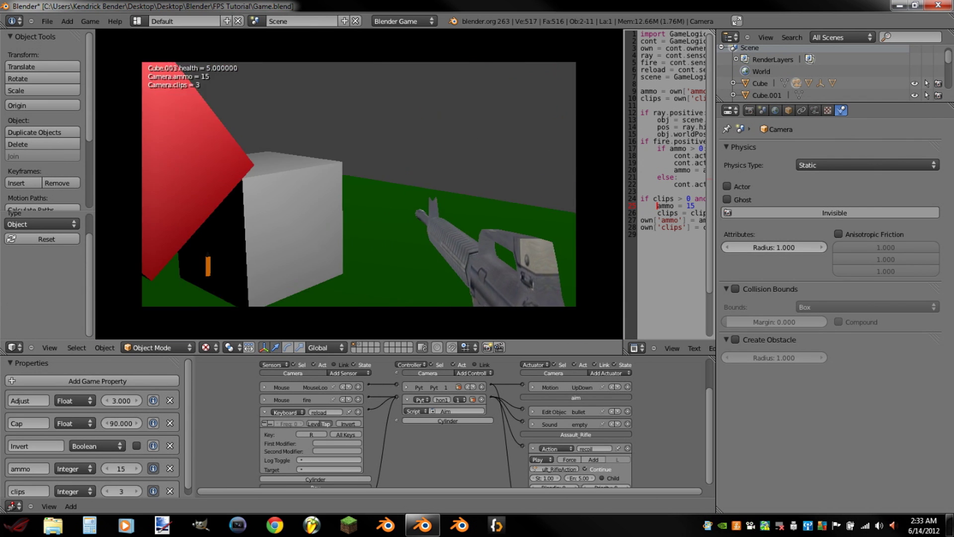
pyautogui.press('Escape')
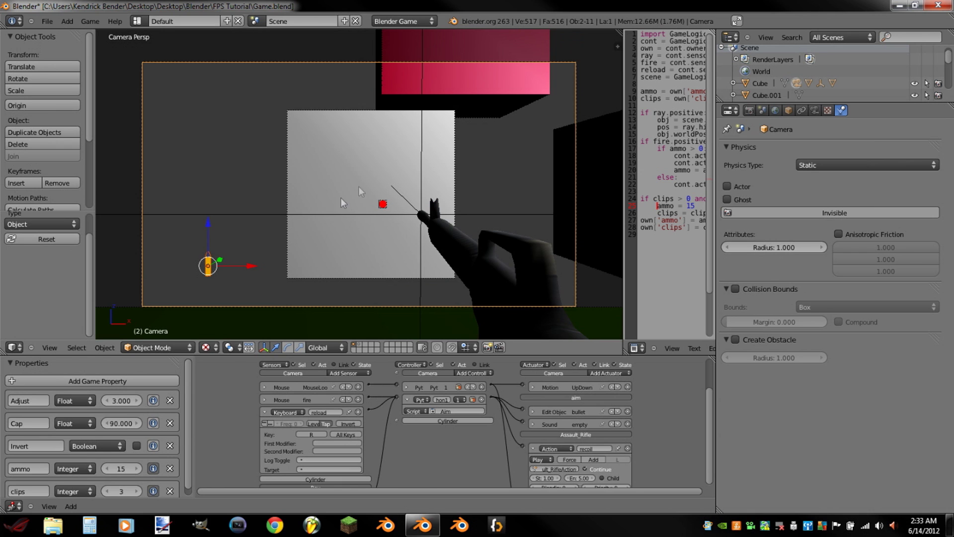
# Step: Shift the camera about -0.075 along X, and move the bullet about -0.063 along X toward the camera frame's left edge
pyautogui.moveTo(246, 261)
pyautogui.mouseDown()
pyautogui.moveTo(228, 261)
pyautogui.moveTo(236, 263)
pyautogui.mouseUp()
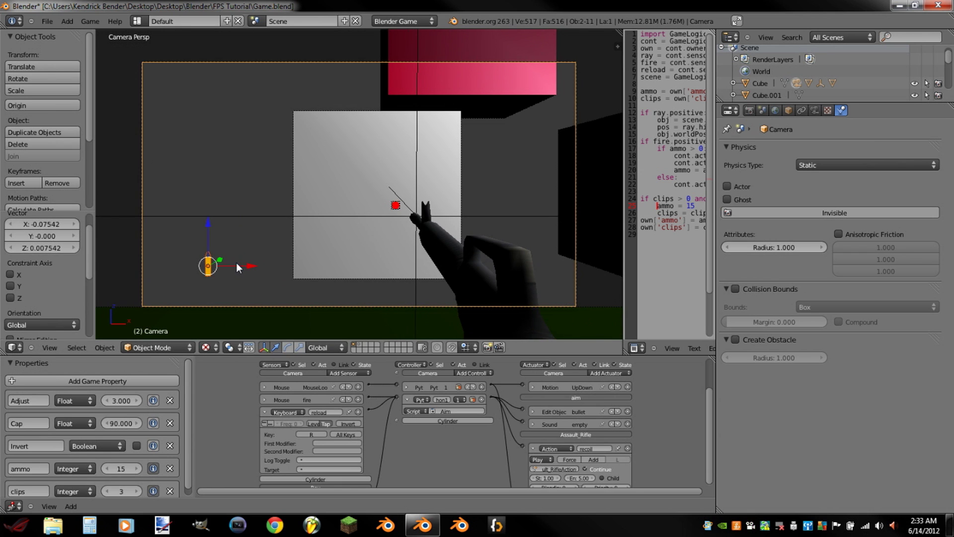
pyautogui.rightClick(207, 267)
pyautogui.press('g')
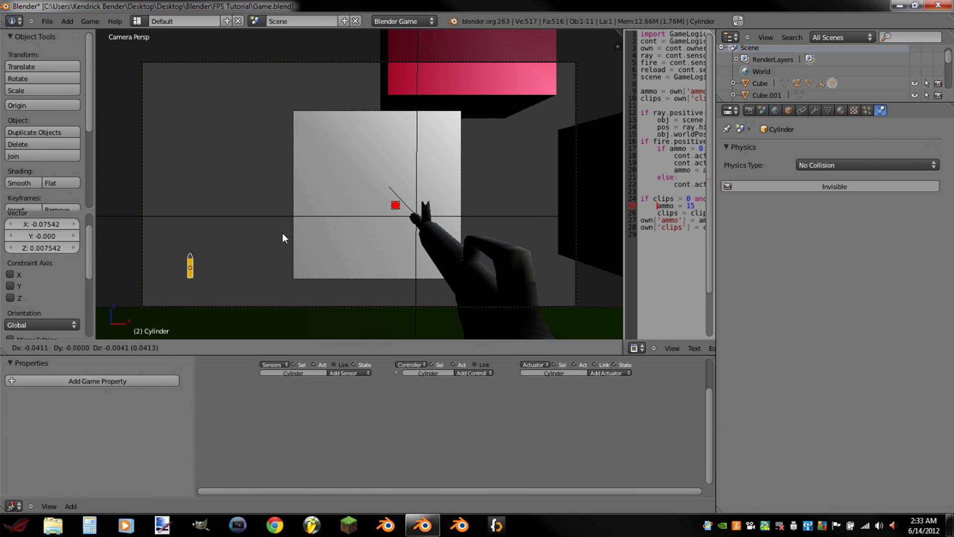
pyautogui.click(276, 225)
# Step: Scale the bullet to about 0.717 and tilt it by about 13 degrees
pyautogui.press('s')
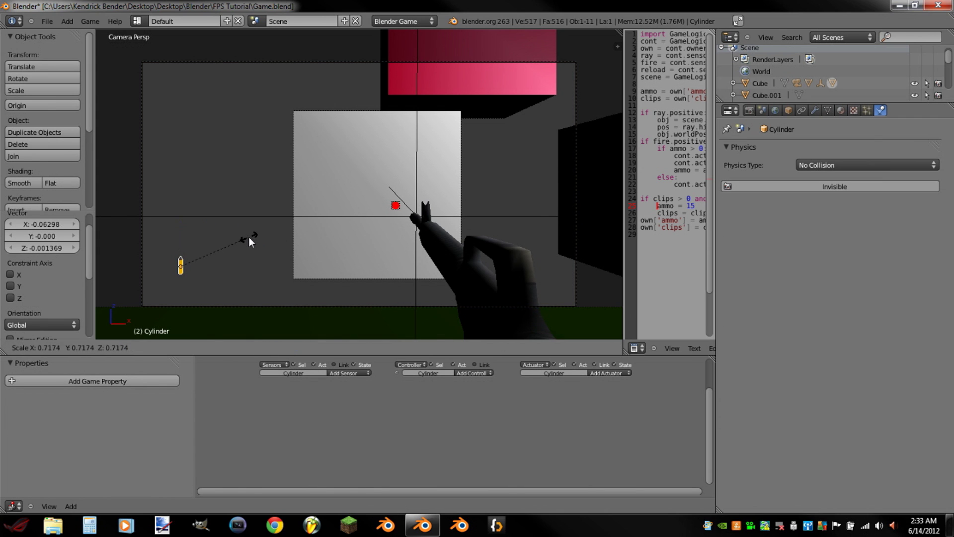
pyautogui.click(249, 237)
pyautogui.press('r')
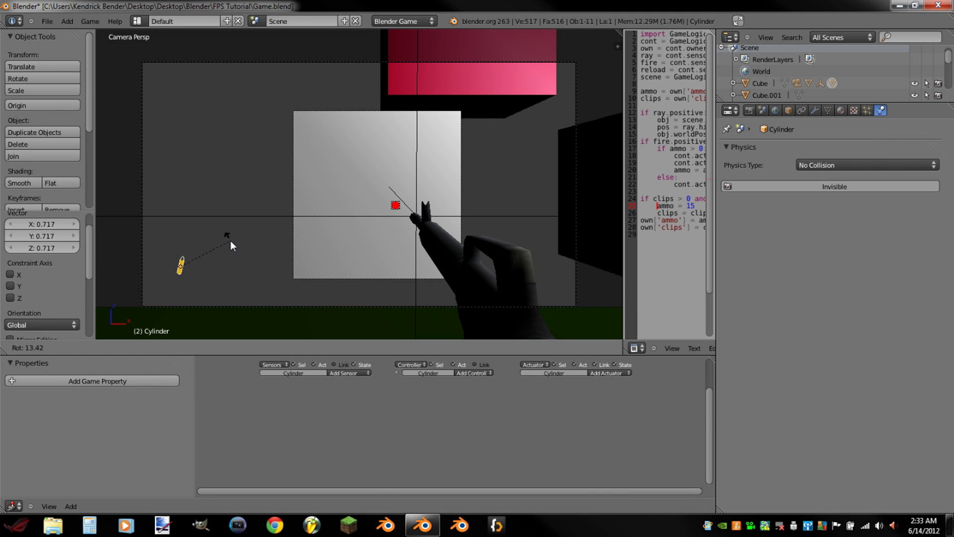
pyautogui.click(225, 237)
# Step: Duplicate the bullet three times along X at about -0.016 spacing to form a row of four, and run the game briefly
pyautogui.hotkey('shift', 'd')
pyautogui.press('x')
pyautogui.click(218, 238)
pyautogui.hotkey('shift', 'd')
pyautogui.press('x')
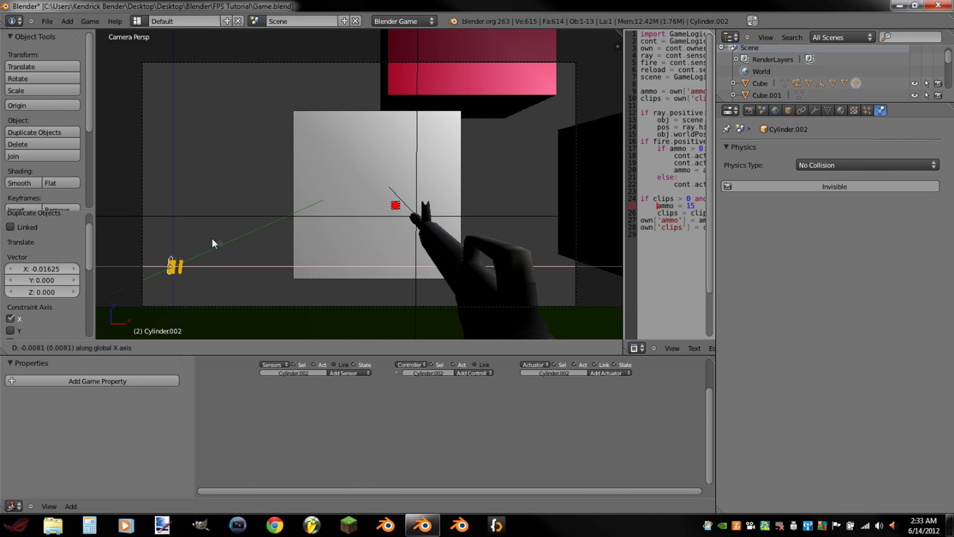
pyautogui.click(211, 238)
pyautogui.hotkey('shift', 'd')
pyautogui.press('x')
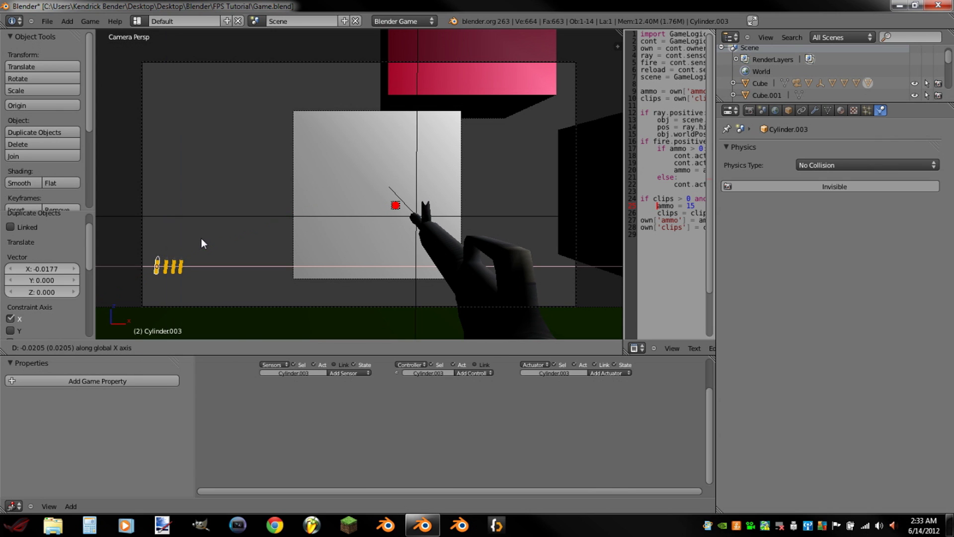
pyautogui.click(202, 238)
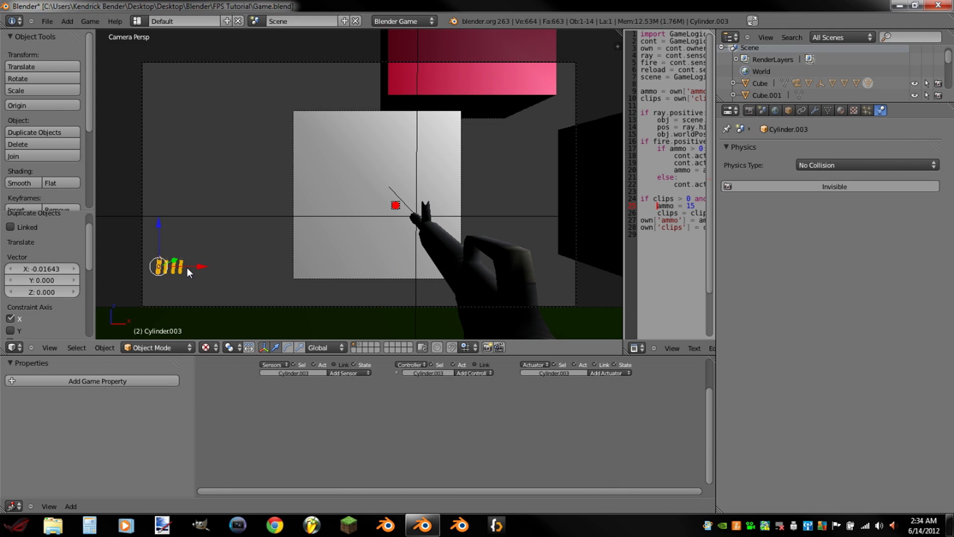
pyautogui.press('p')
pyautogui.press('Escape')
# Step: Snap the 3D cursor to the newest bullet in the row and add a plane mesh there
pyautogui.hotkey('shift', 's')
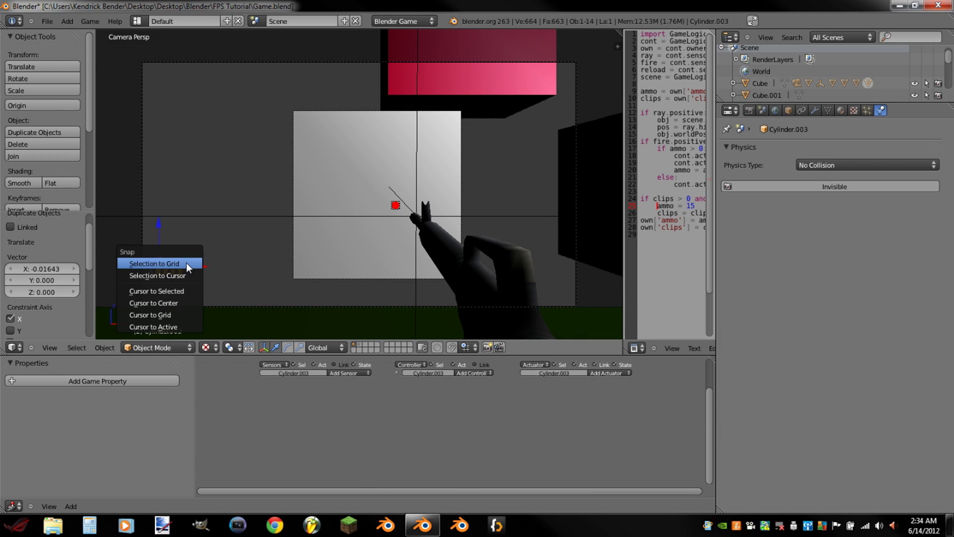
pyautogui.hotkey('shift', 's')
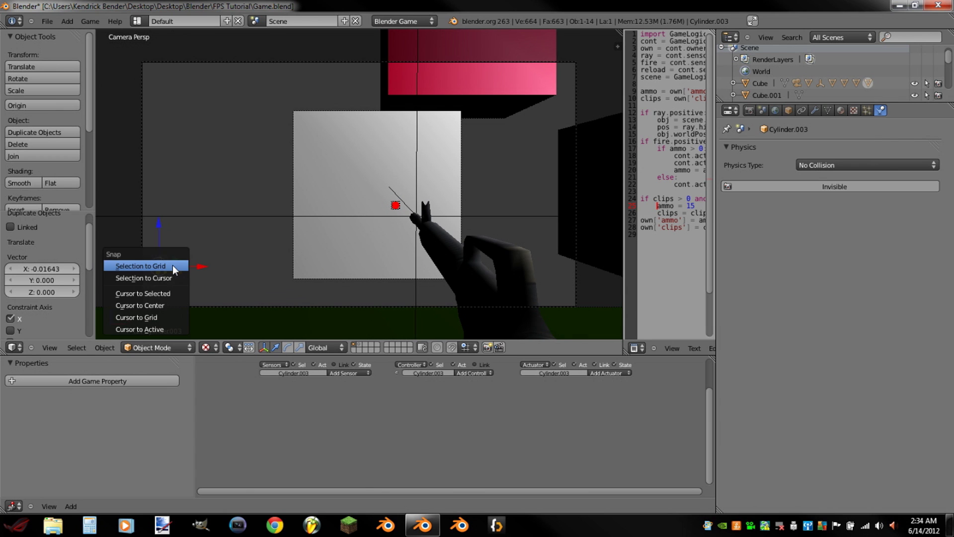
pyautogui.click(171, 293)
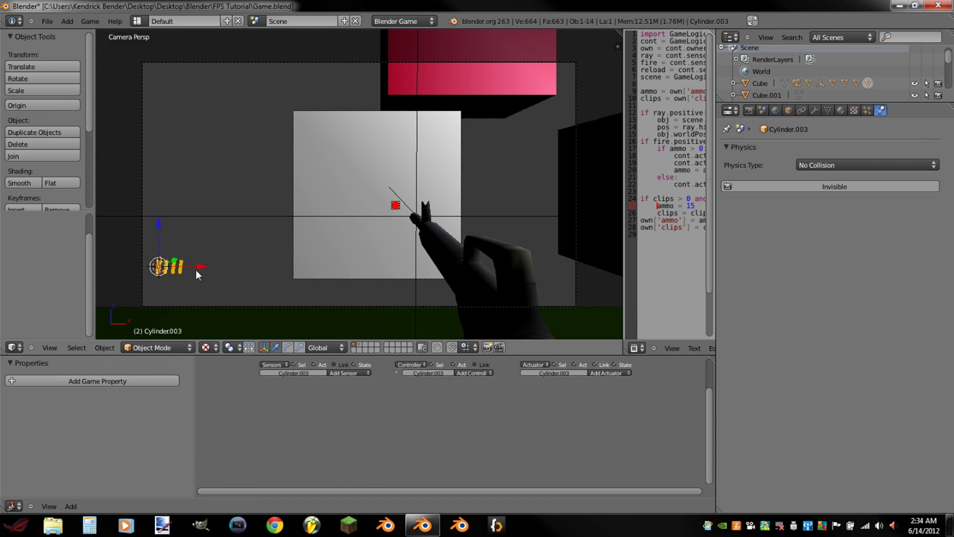
pyautogui.hotkey('shift', 'a')
pyautogui.moveTo(209, 259)
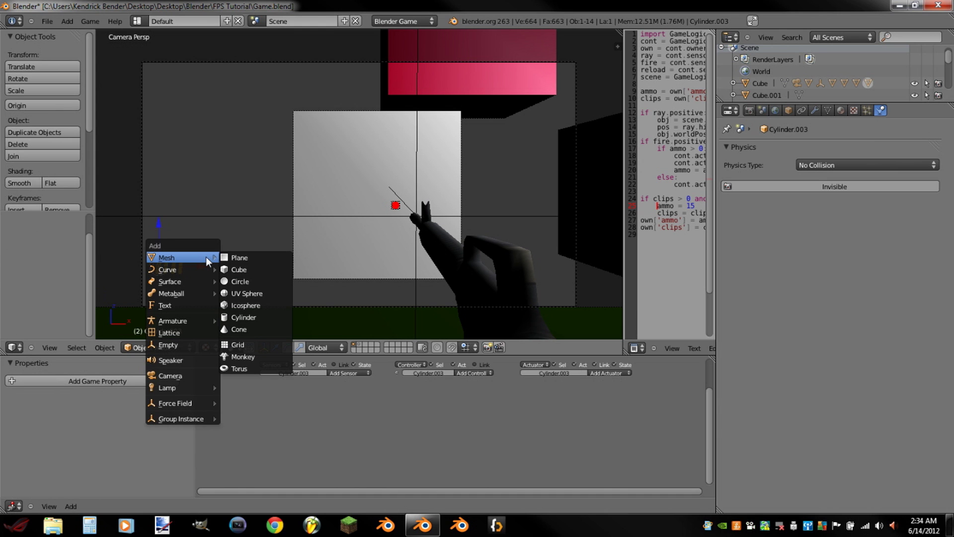
pyautogui.click(239, 258)
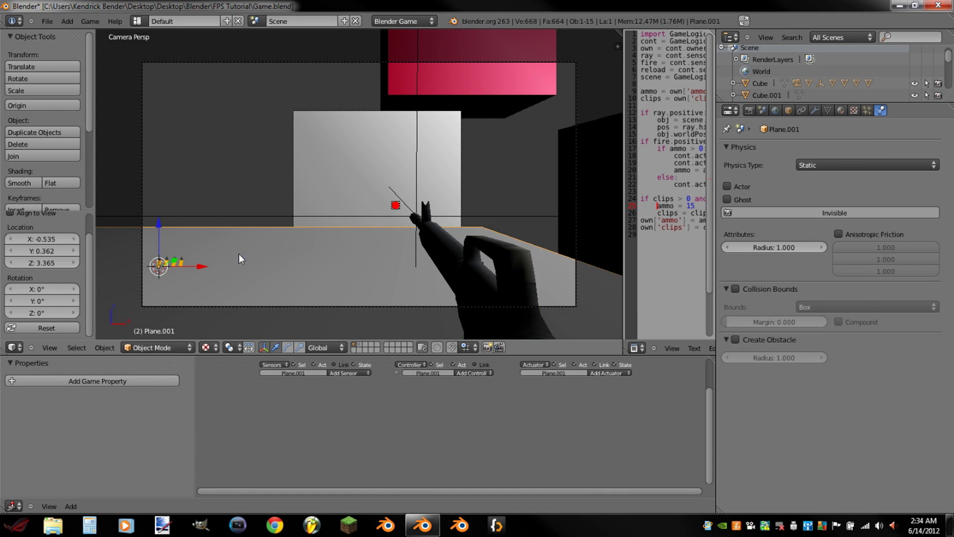
# Step: Scale the plane down to about 0.164 and rotate it 90 degrees about the X axis
pyautogui.press('s')
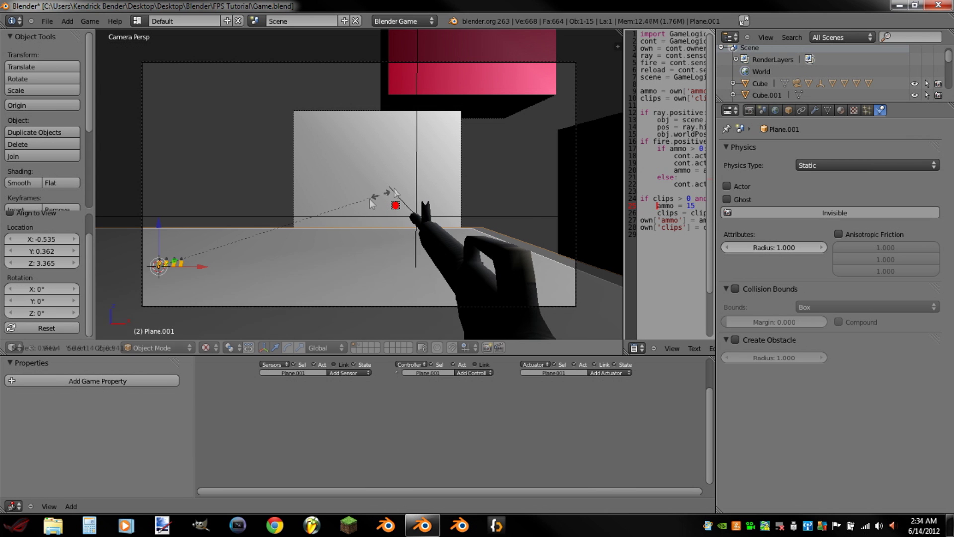
pyautogui.click(200, 268)
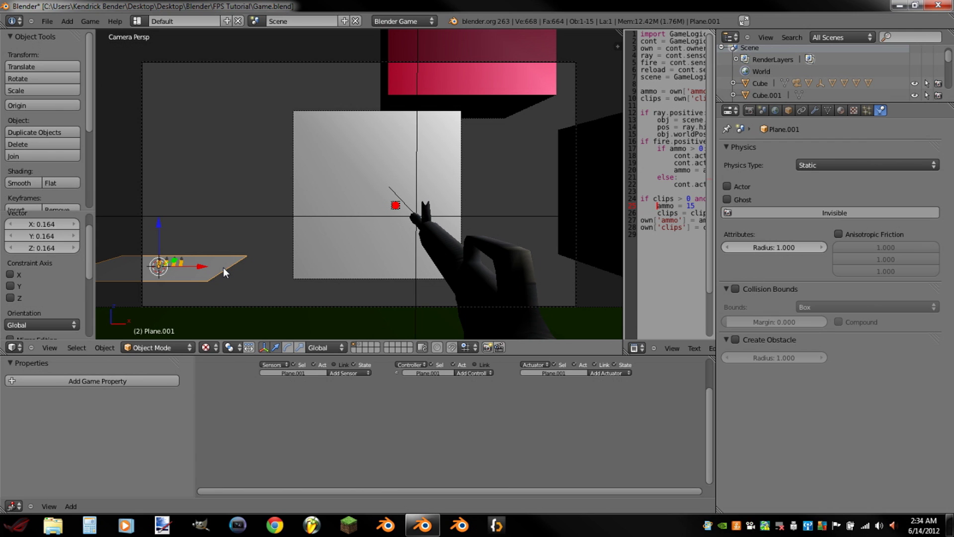
pyautogui.write('rx90')
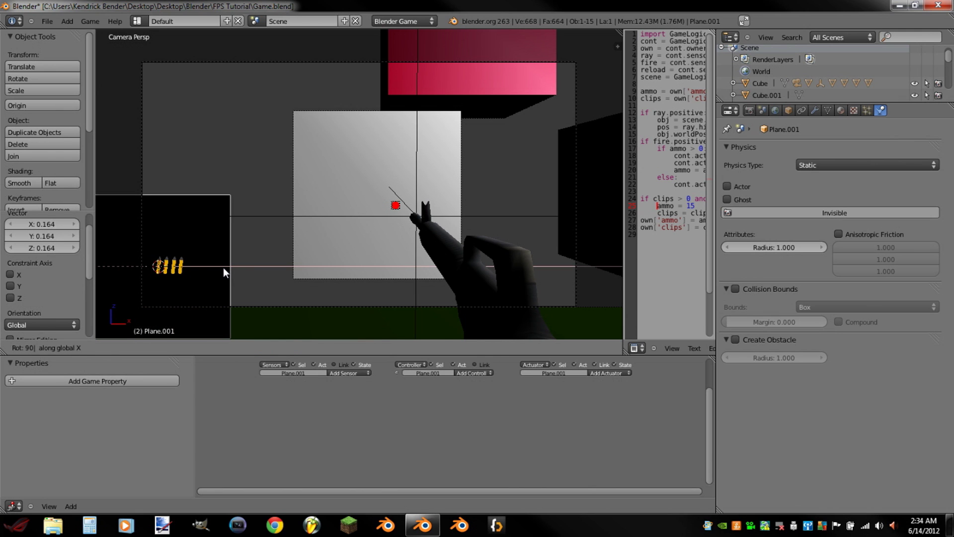
pyautogui.press('Return')
# Step: Scale the plane by about 0.453 and move it about 0.01 along X and -0.036 along Z behind the bullets
pyautogui.press('s')
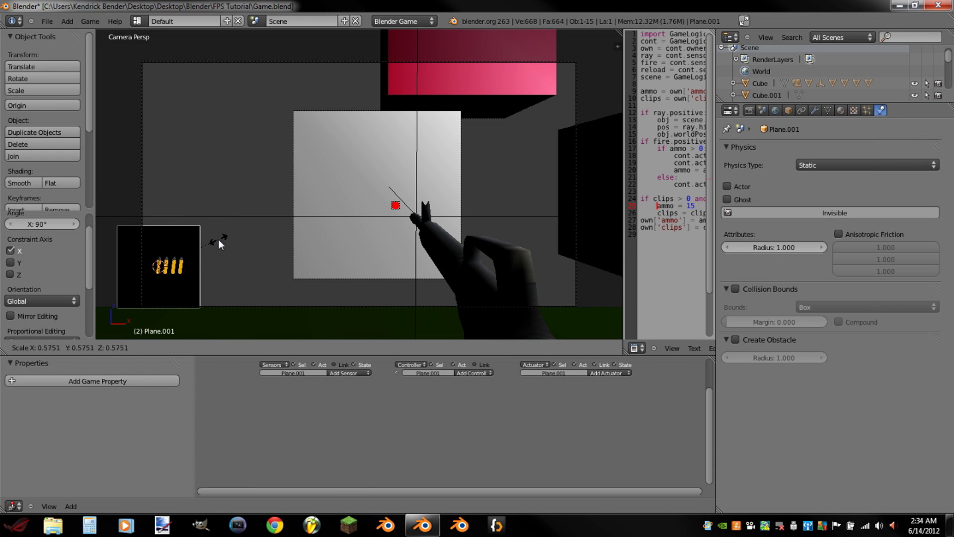
pyautogui.click(205, 243)
pyautogui.press('g')
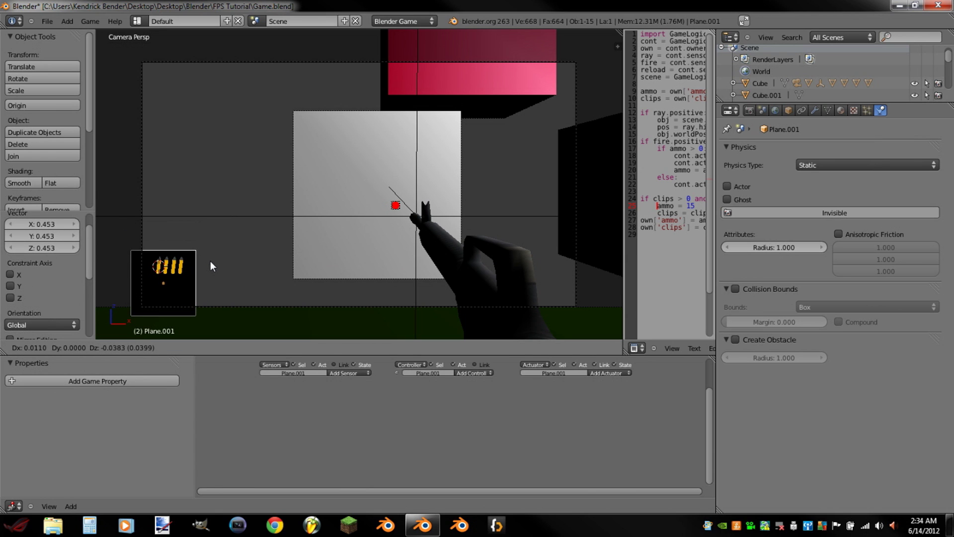
pyautogui.click(210, 259)
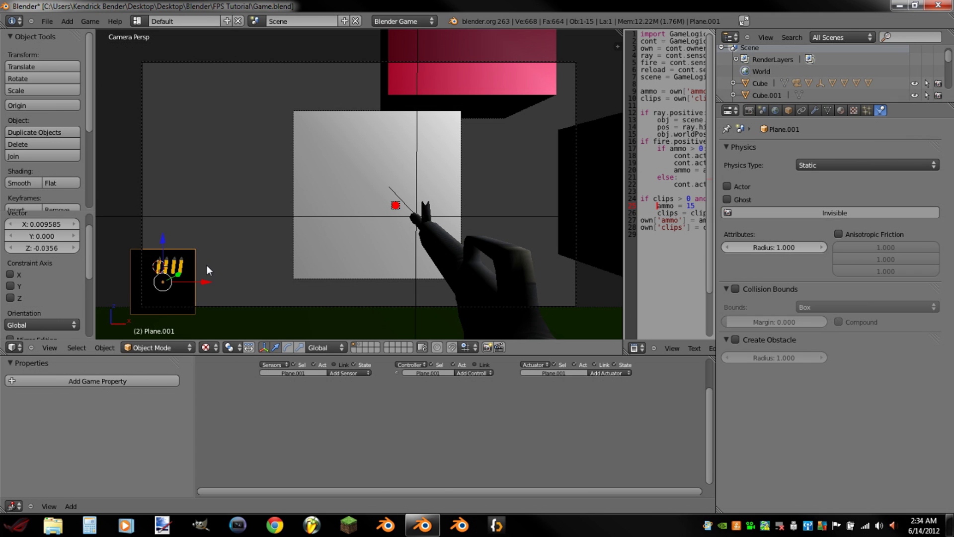
# Step: Lengthen the plane by moving its right-hand edge about 0.054 along X in Edit Mode
pyautogui.press('Tab')
pyautogui.press('a')
pyautogui.moveTo(225, 324); pyautogui.dragTo(232, 323)
pyautogui.moveTo(240, 283); pyautogui.dragTo(284, 274)
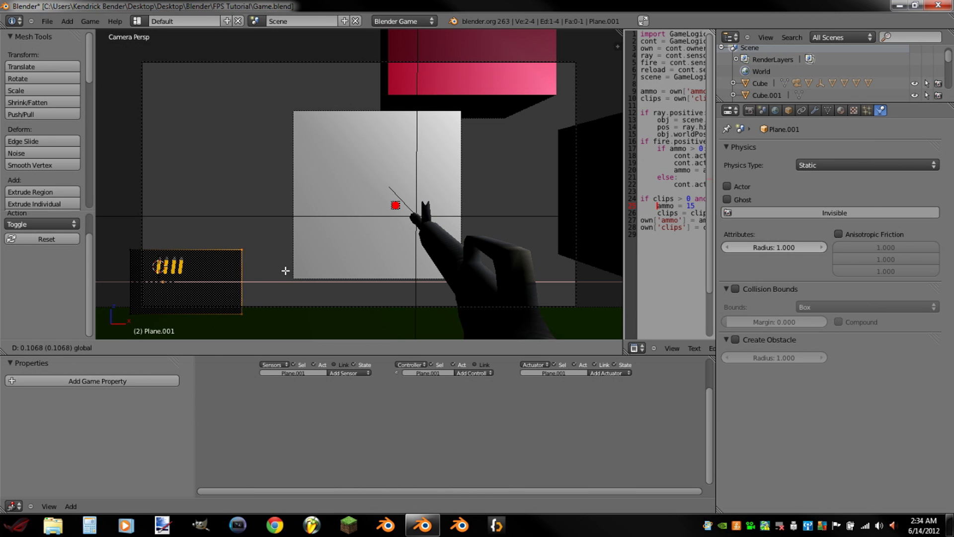
pyautogui.click(262, 276)
# Step: Extrude the plane's right-hand edge three times along X, scaling each new edge smaller to form a tapered, rounded tip
pyautogui.press('s')
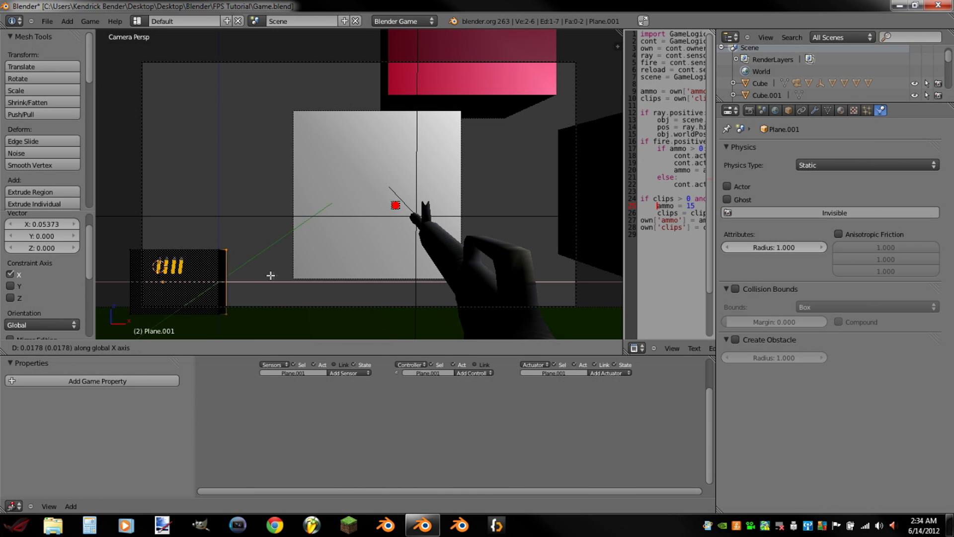
pyautogui.click(269, 251)
pyautogui.press('g')
pyautogui.press('x')
pyautogui.click(284, 253)
pyautogui.press('s')
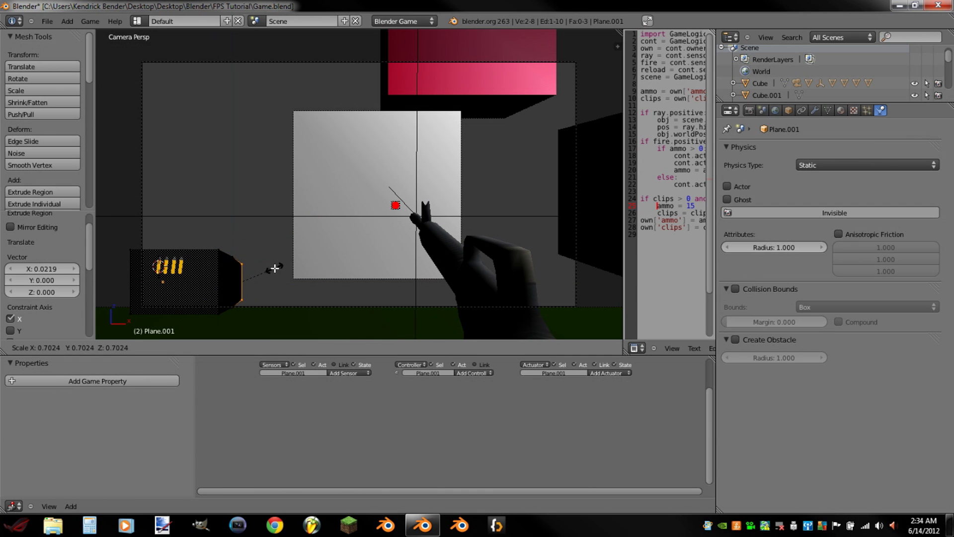
pyautogui.click(267, 274)
pyautogui.press('g')
pyautogui.press('x')
pyautogui.click(273, 273)
pyautogui.press('s')
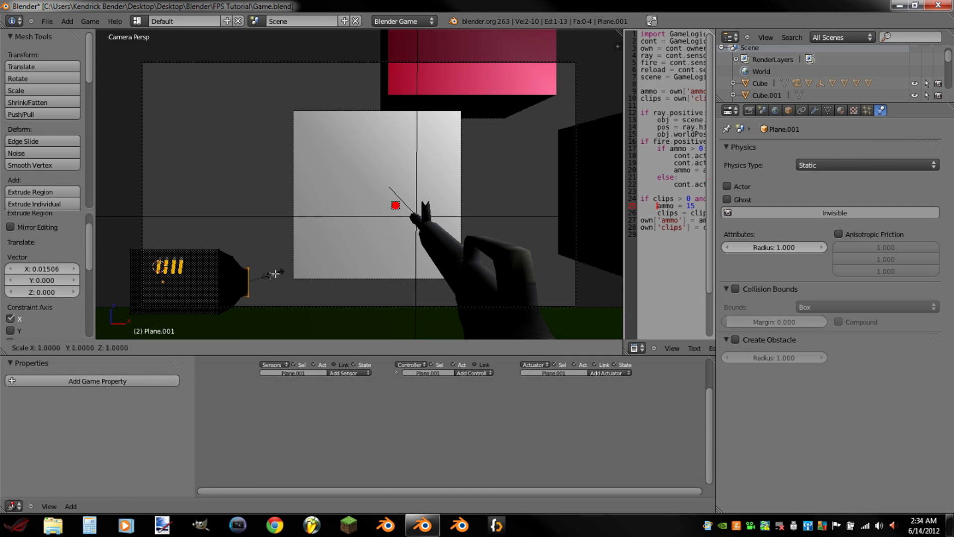
pyautogui.click(260, 281)
pyautogui.press('Tab')
# Step: Nudge the tapered plane so it sits about 0.004 lower along Z behind the bullets
pyautogui.scroll(-1, 259, 287)
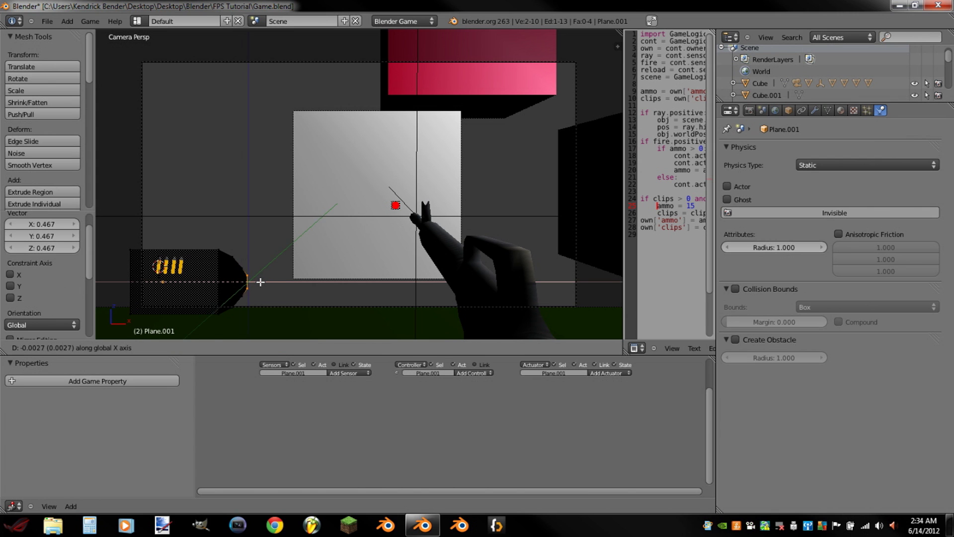
pyautogui.scroll(1, 260, 283)
pyautogui.scroll(1, 264, 268)
pyautogui.scroll(-1, 264, 269)
pyautogui.scroll(1, 264, 270)
pyautogui.scroll(-1, 264, 269)
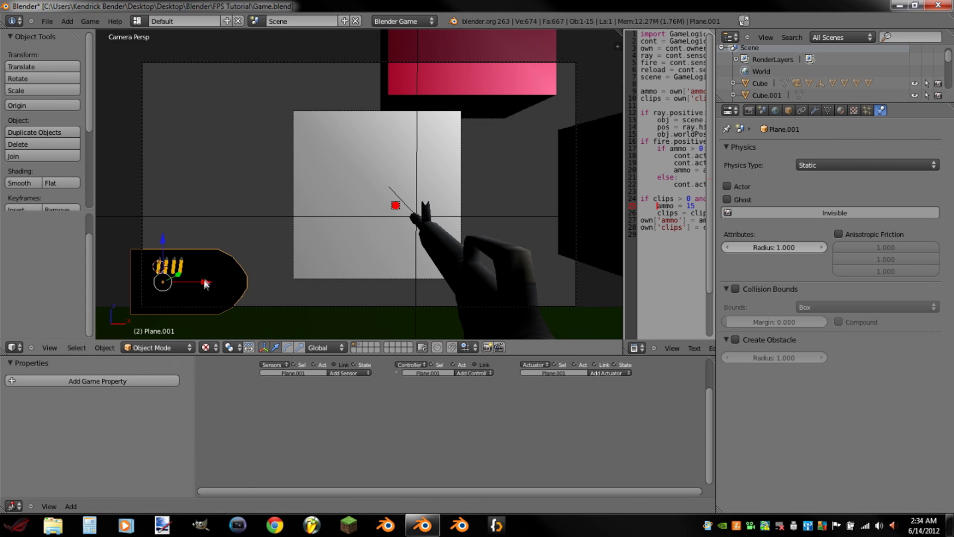
pyautogui.press('g')
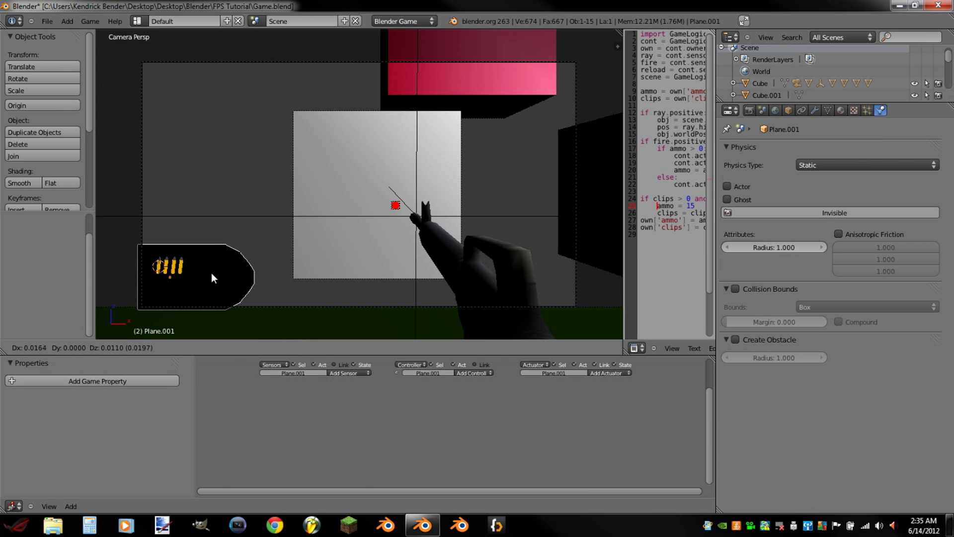
pyautogui.click(205, 277)
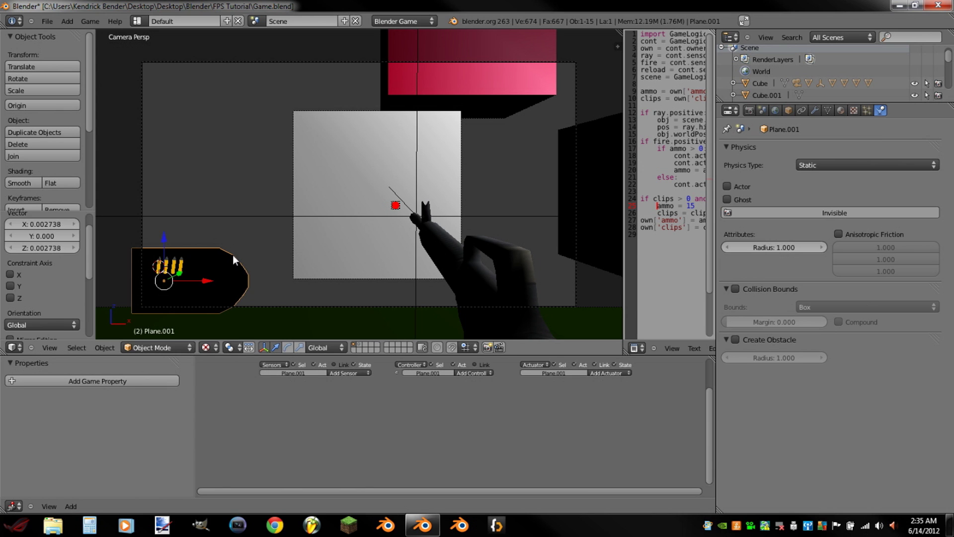
pyautogui.press('g')
pyautogui.click(231, 255)
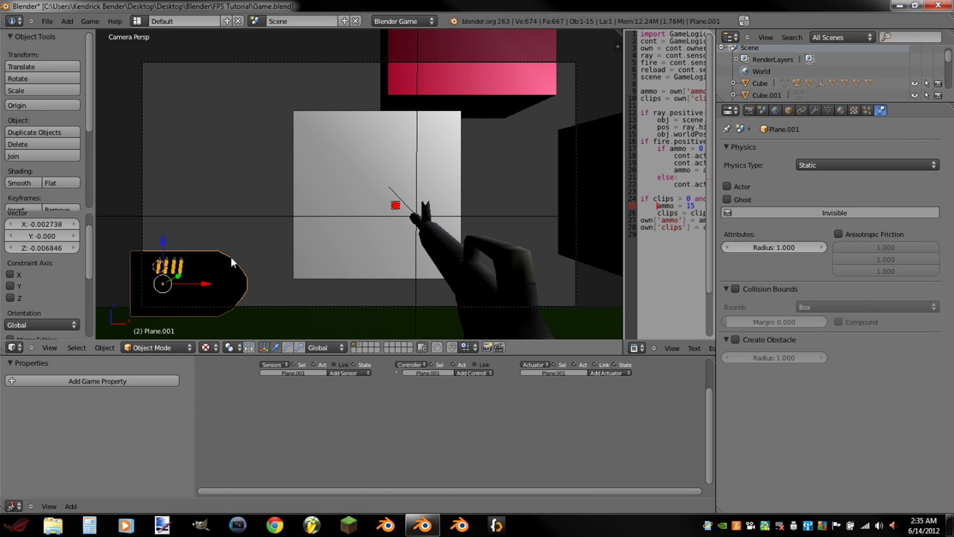
# Step: Set the tapered plane's physics type to No Collision and parent it to the camera
pyautogui.click(840, 110)
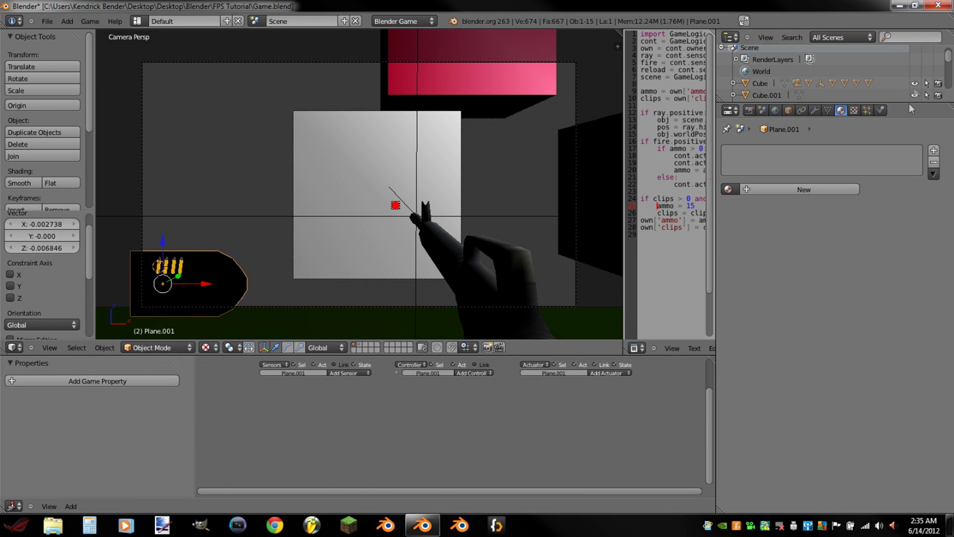
pyautogui.click(881, 110)
pyautogui.click(856, 164)
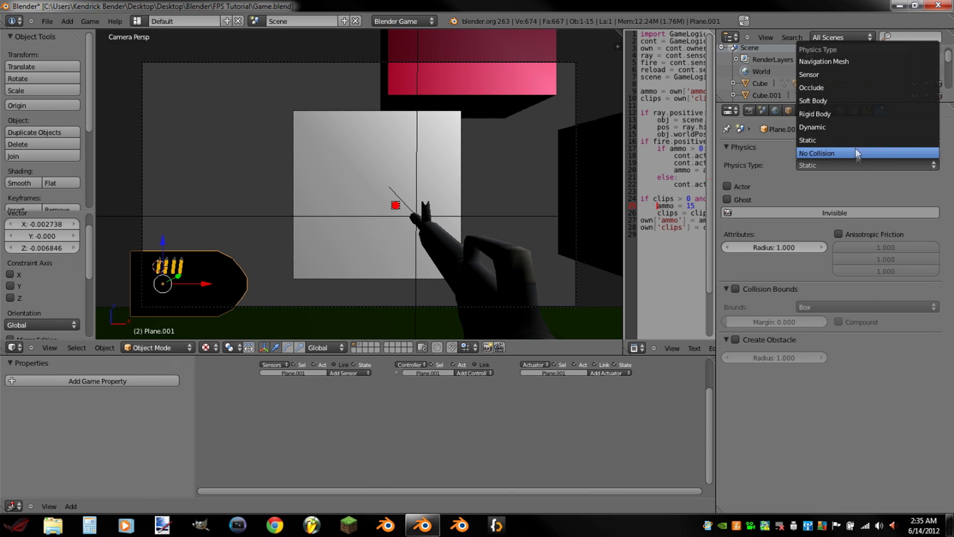
pyautogui.click(856, 153)
pyautogui.rightClick(139, 206)
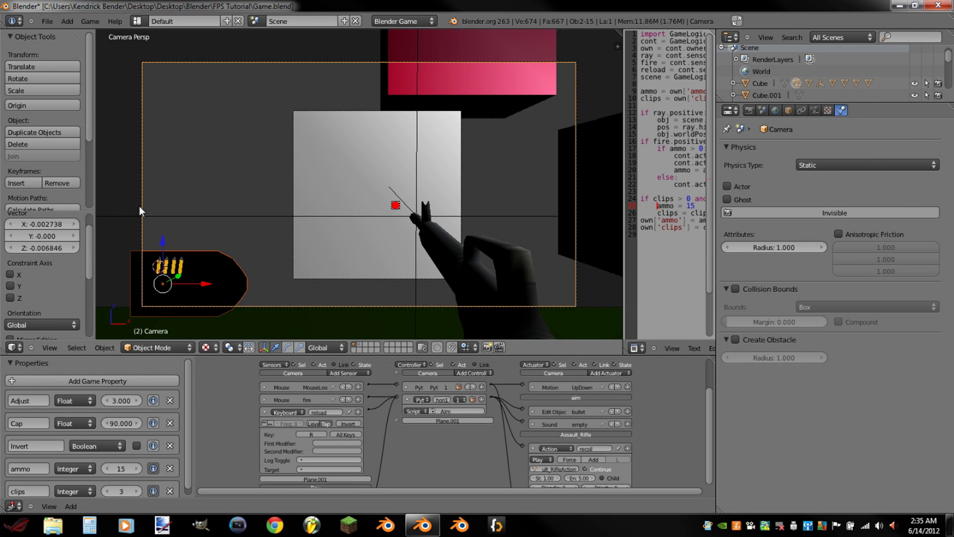
pyautogui.hotkey('ctrl', 'p')
pyautogui.click(140, 206)
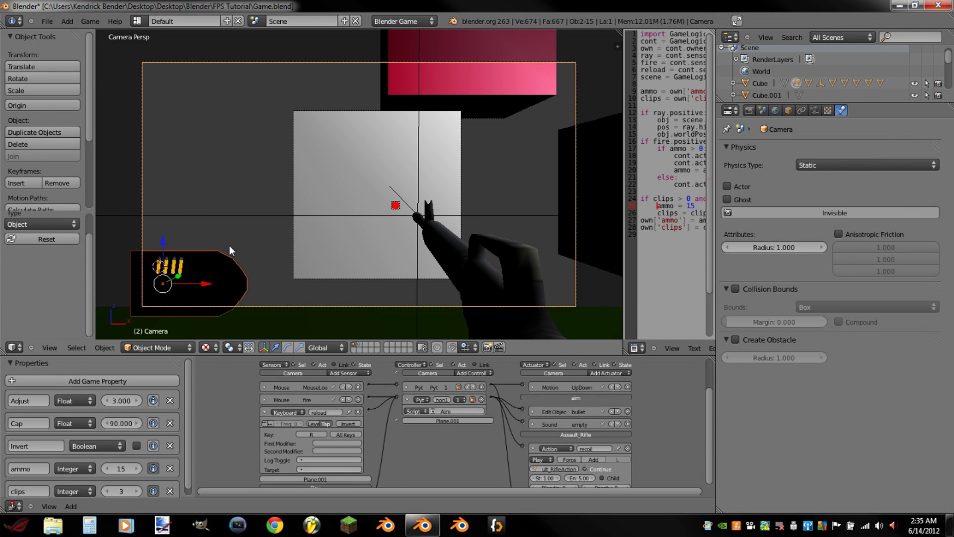
# Step: Give the tapered plane a new material with a near-black diffuse color
pyautogui.rightClick(219, 264)
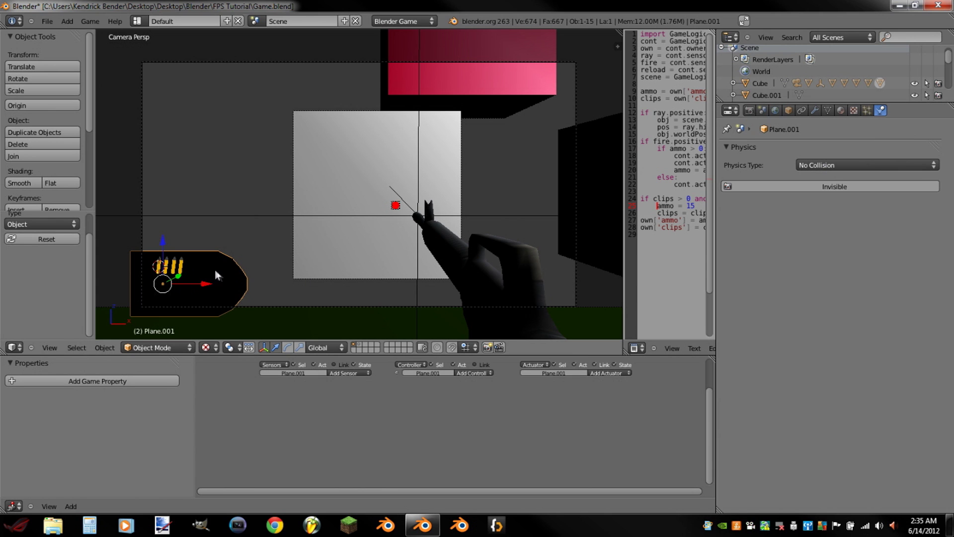
pyautogui.click(841, 111)
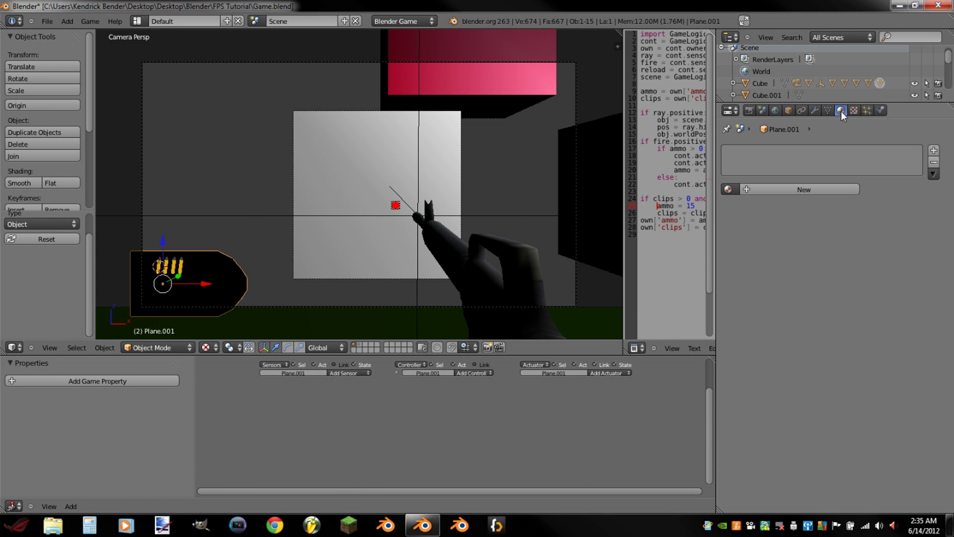
pyautogui.click(798, 189)
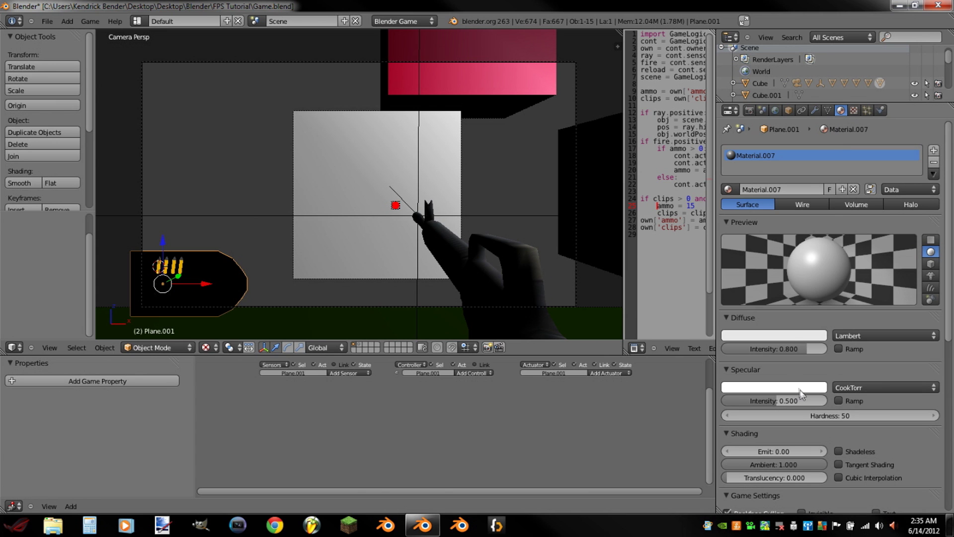
pyautogui.click(791, 335)
pyautogui.moveTo(827, 184); pyautogui.dragTo(831, 292)
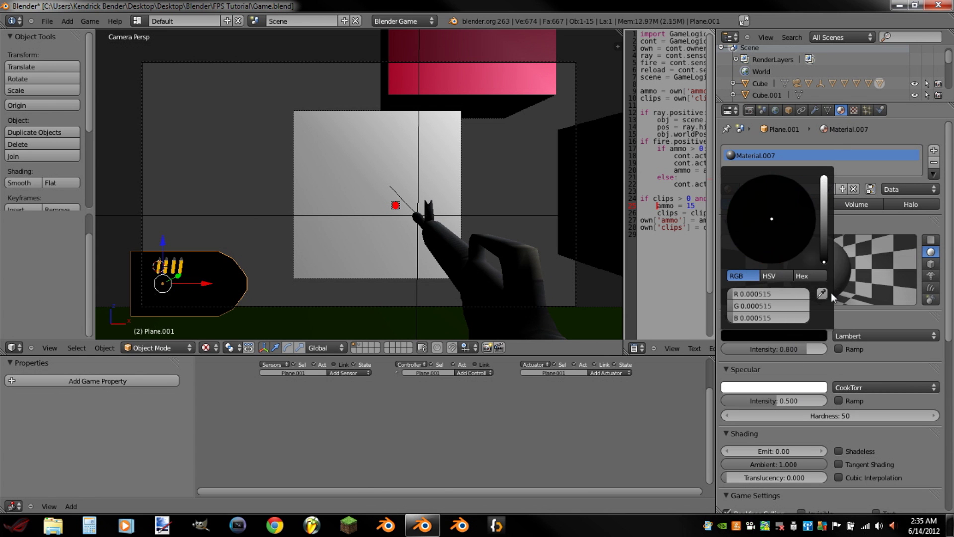
# Step: Enable Z Transparency on the plane's material with an alpha of about 0.483, and test it in the game
pyautogui.scroll(-12, 804, 441)
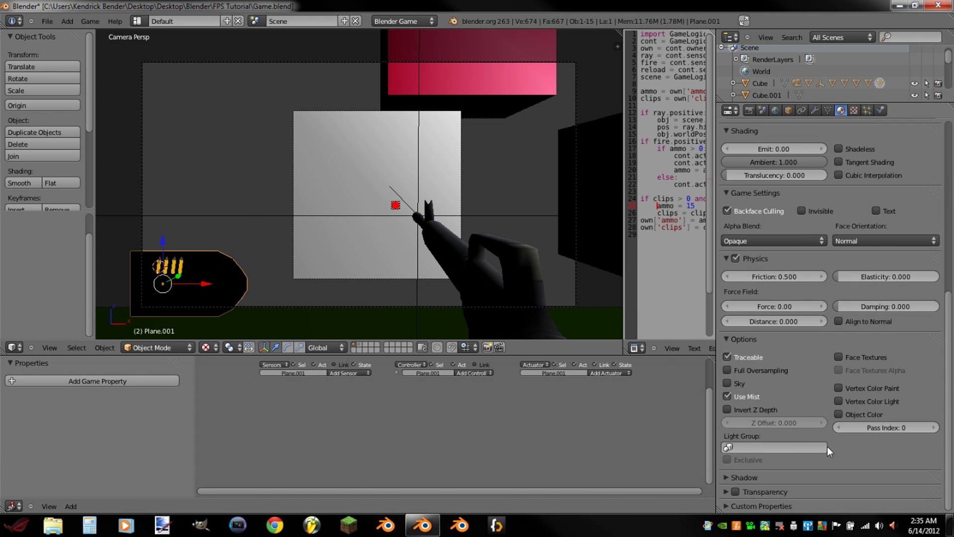
pyautogui.click(734, 491)
pyautogui.click(726, 491)
pyautogui.scroll(-2, 751, 488)
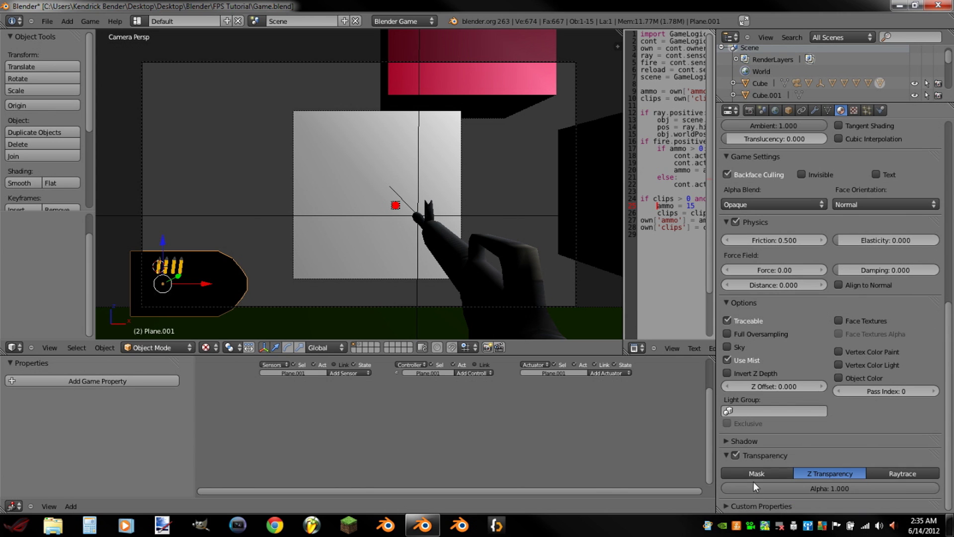
pyautogui.moveTo(938, 485); pyautogui.dragTo(825, 491)
pyautogui.press('p')
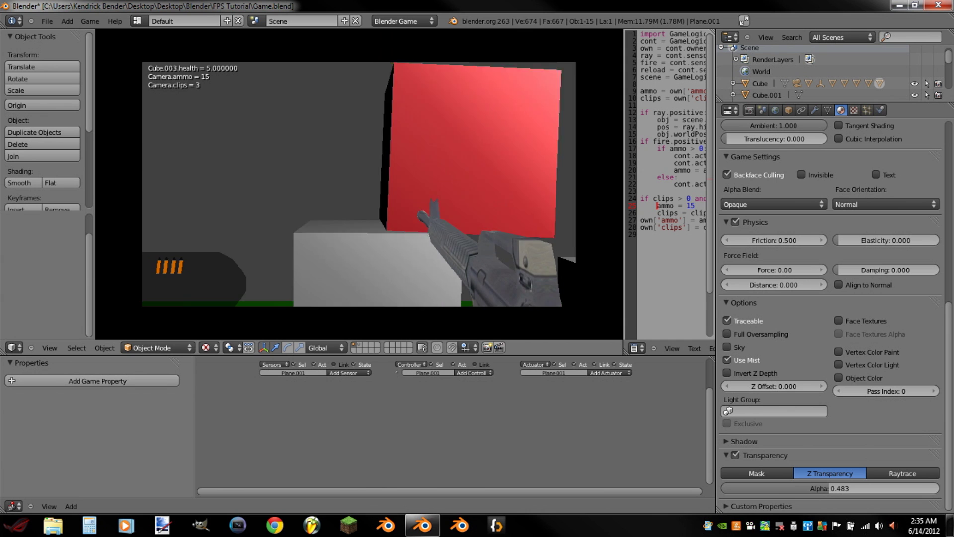
pyautogui.press('Escape')
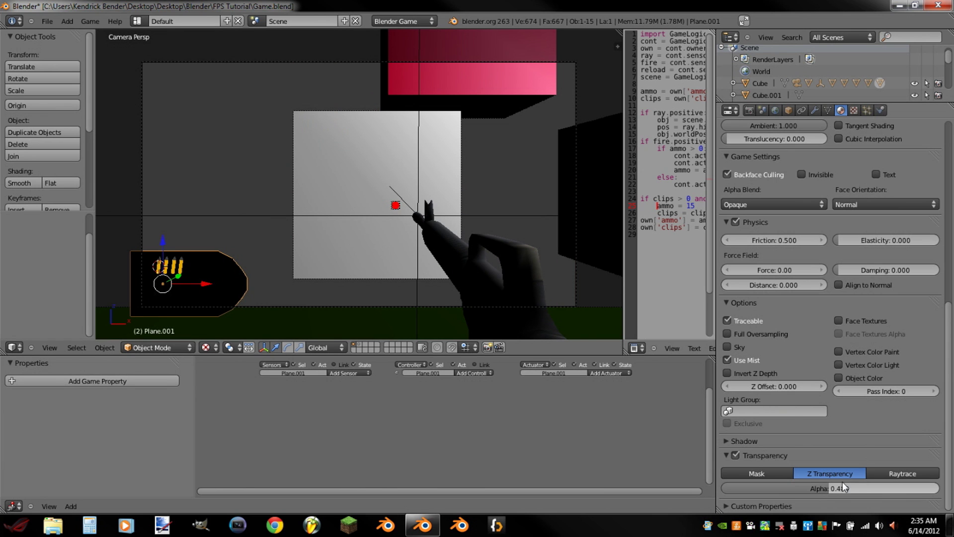
# Step: Set the plane material's alpha to about 0.583 and run the game briefly to check it
pyautogui.moveTo(844, 487); pyautogui.dragTo(865, 489)
pyautogui.press('p')
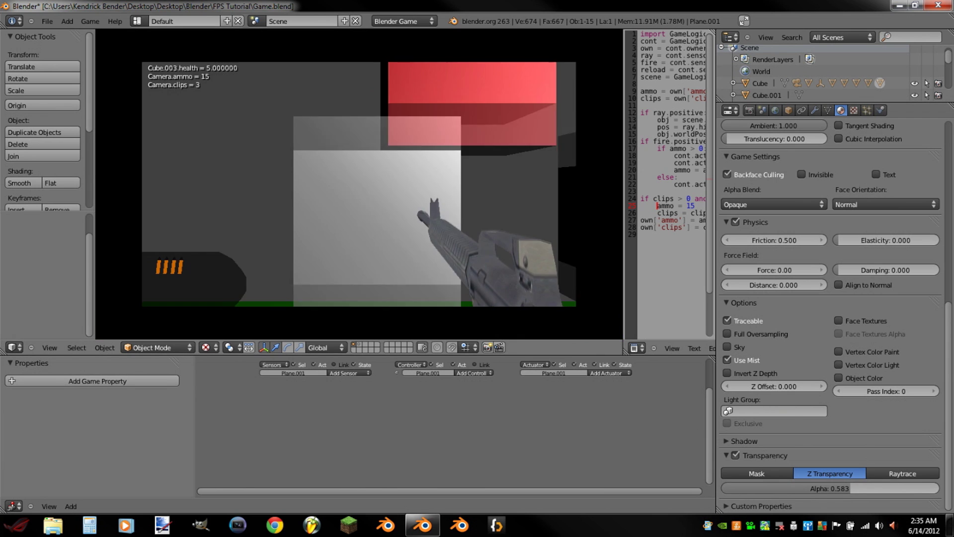
pyautogui.press('Escape')
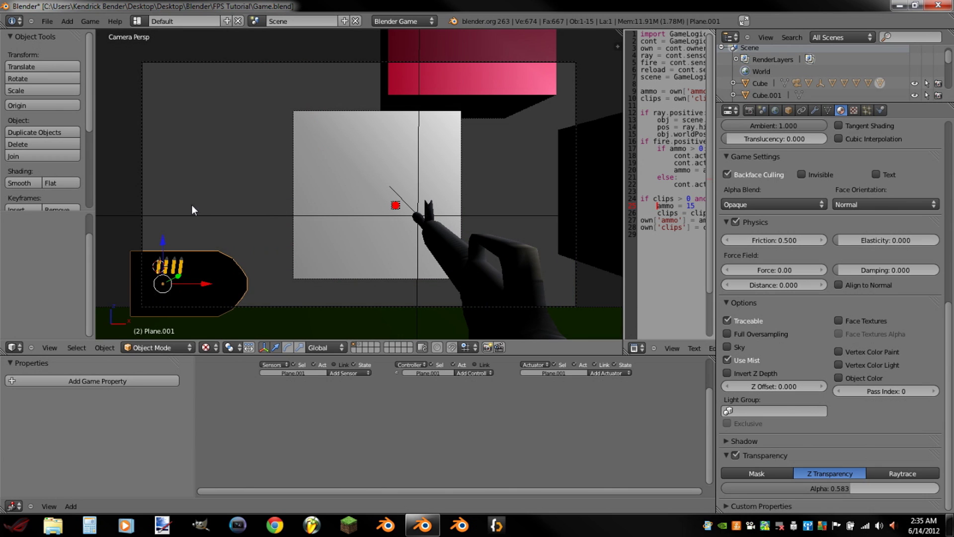